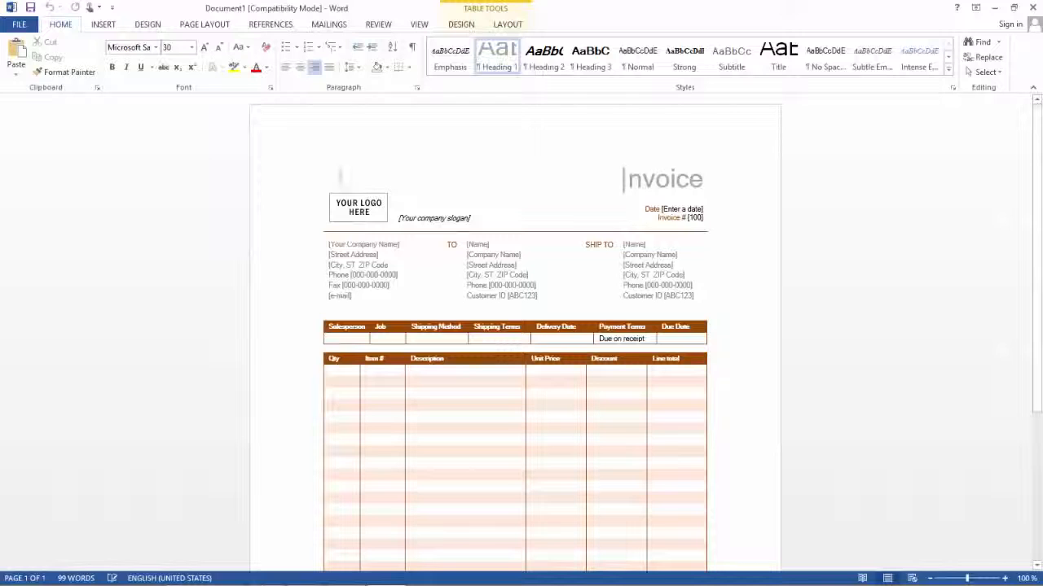
Save the invoice template to the Desktop as a Word Document named Rust Invoice
click(30, 8)
click(371, 137)
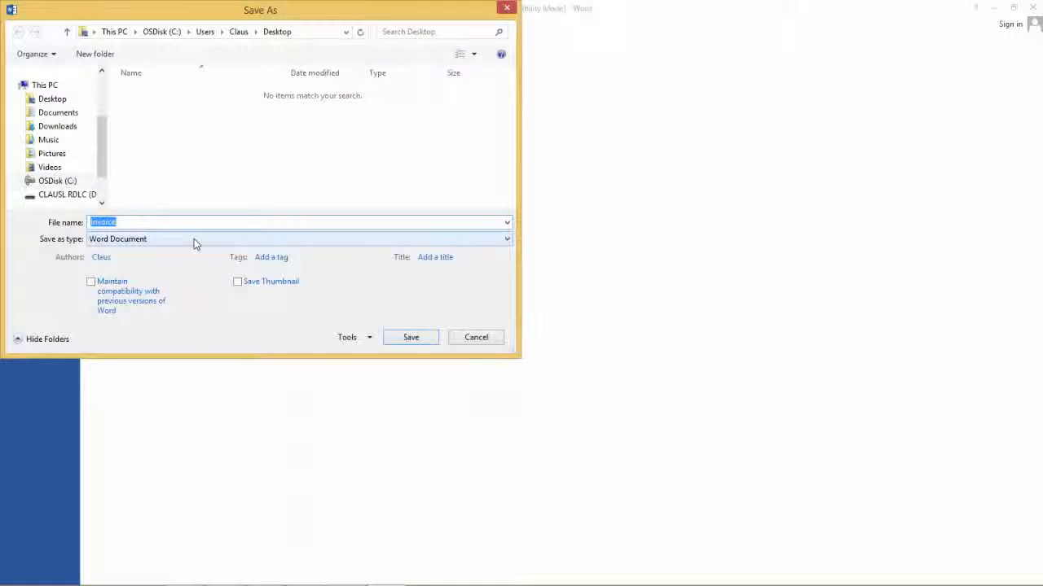
text(Rust In)
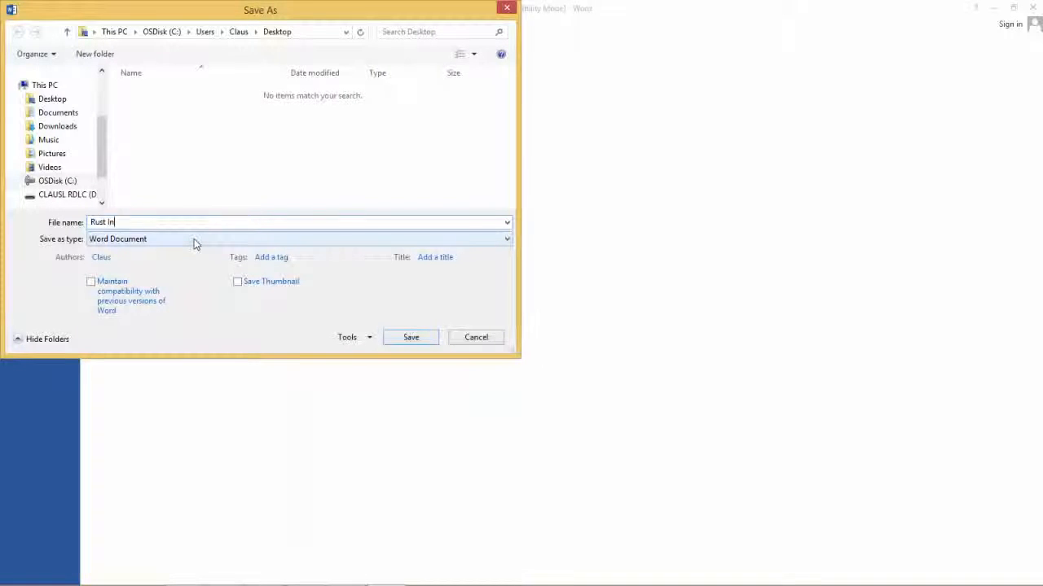
text(voice)
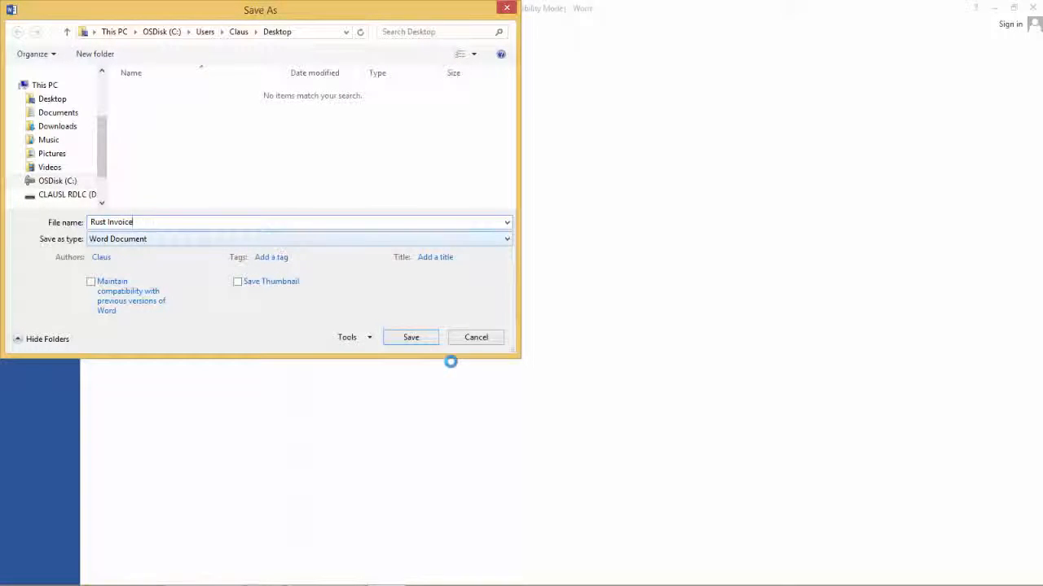
click(412, 337)
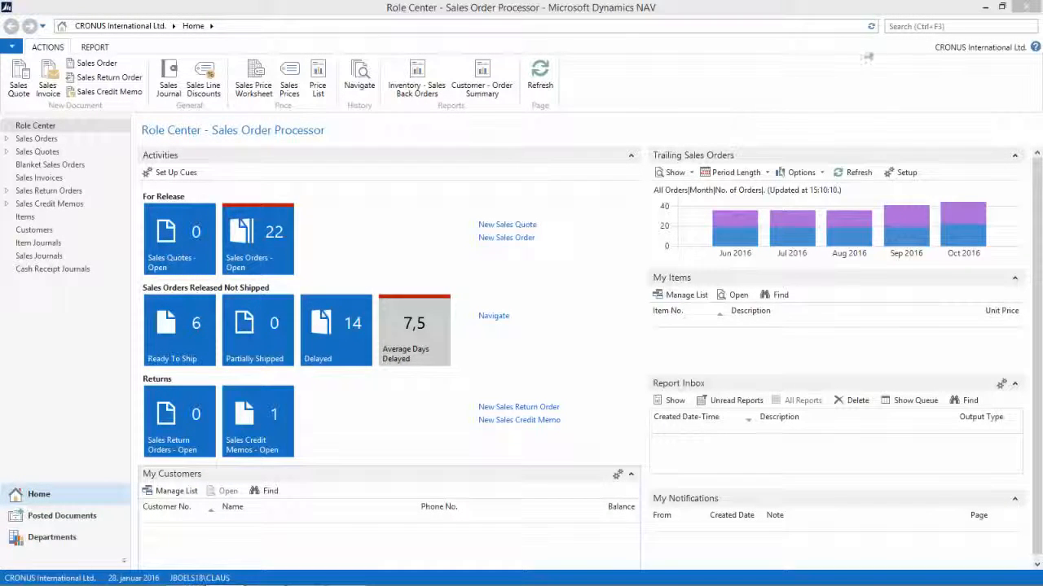
Switch to Microsoft Dynamics NAV, open Report Layout Selection and filter the reports to ID 1306
click(899, 26)
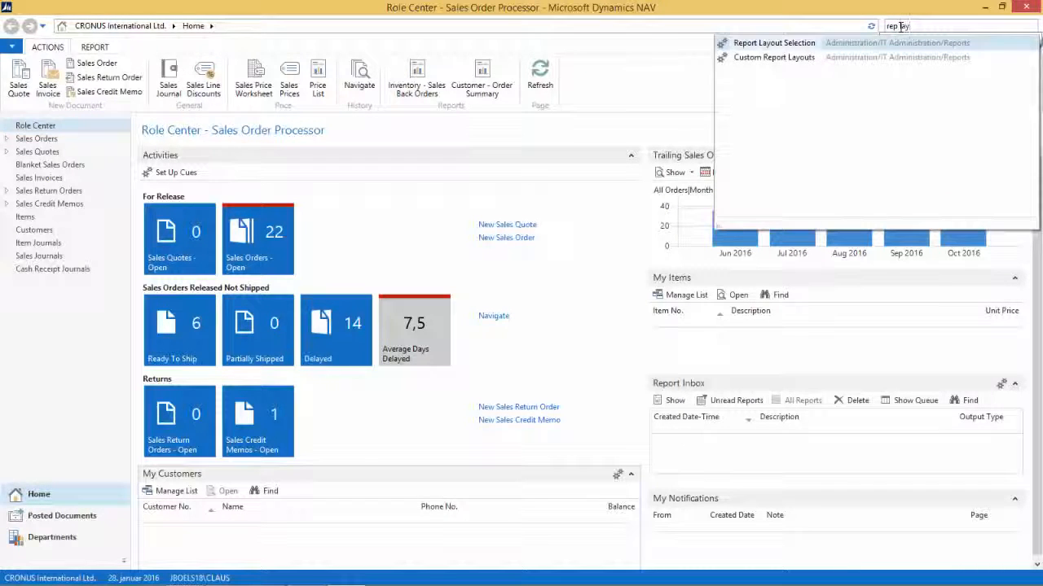
key(Return)
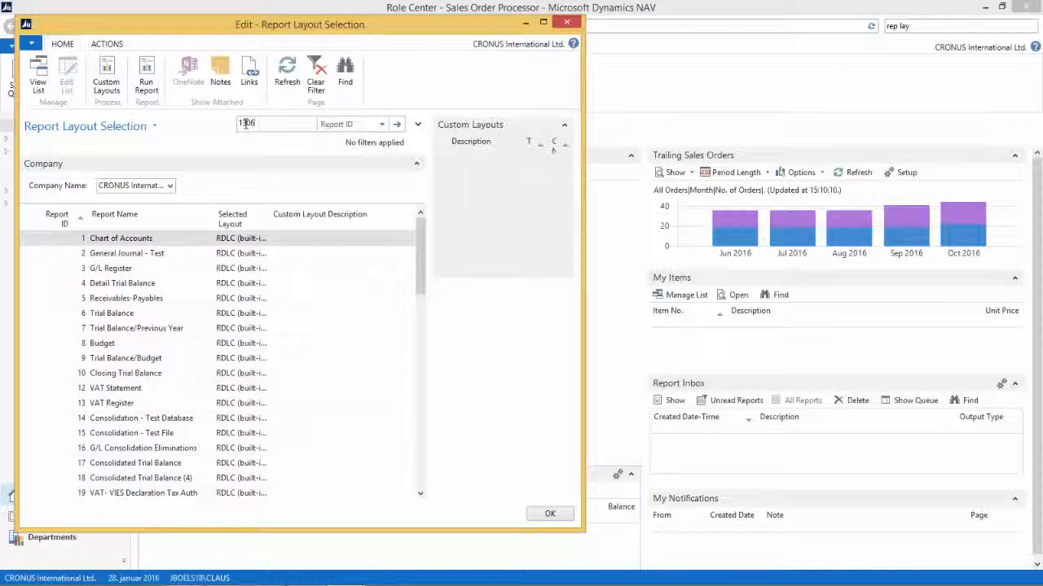
click(246, 122)
text(1306)
key(Return)
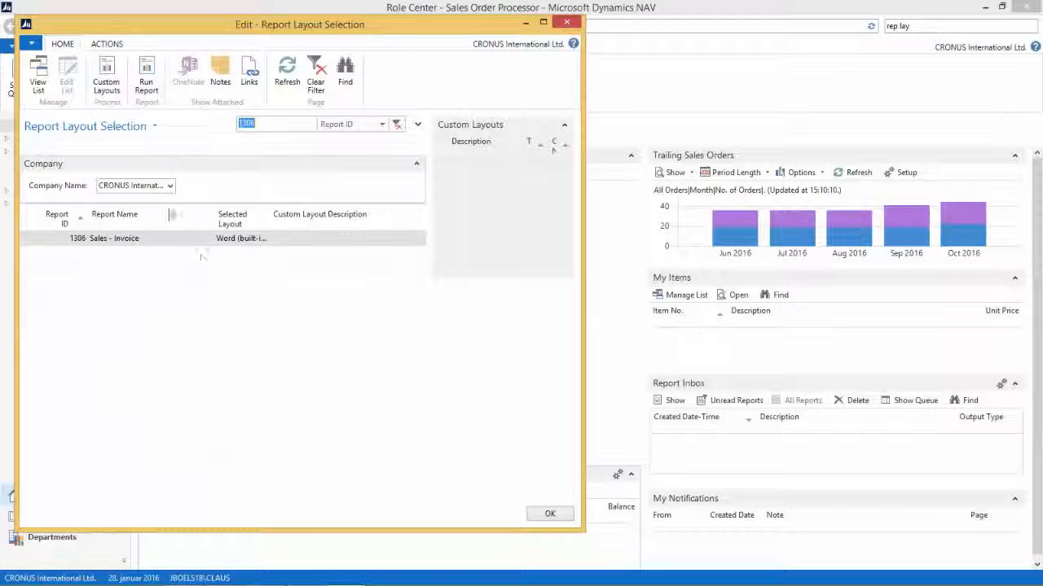
Create a custom layout for the Sales - Invoice report by inserting its built-in Word layout
click(106, 78)
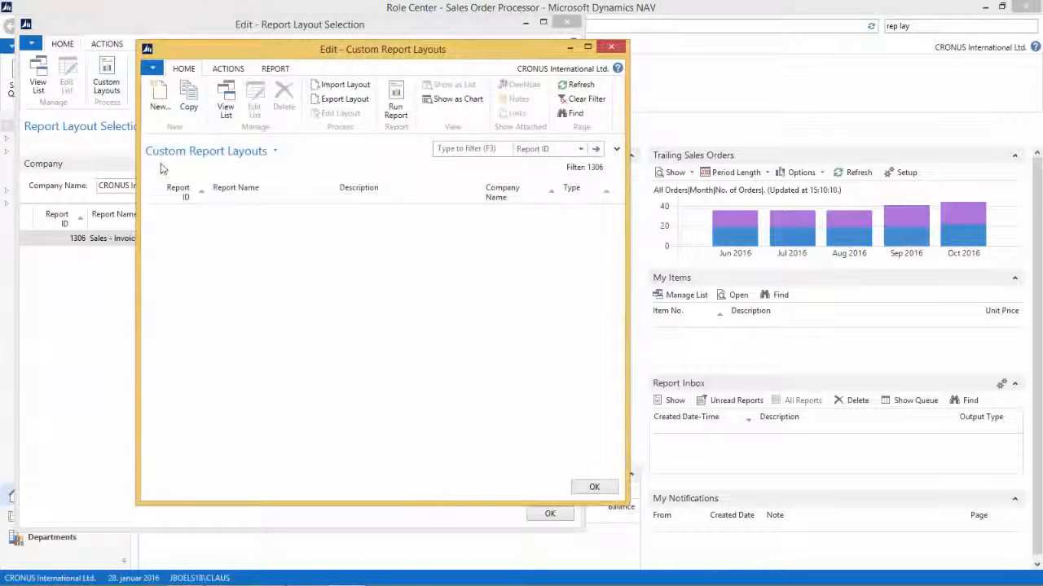
click(160, 96)
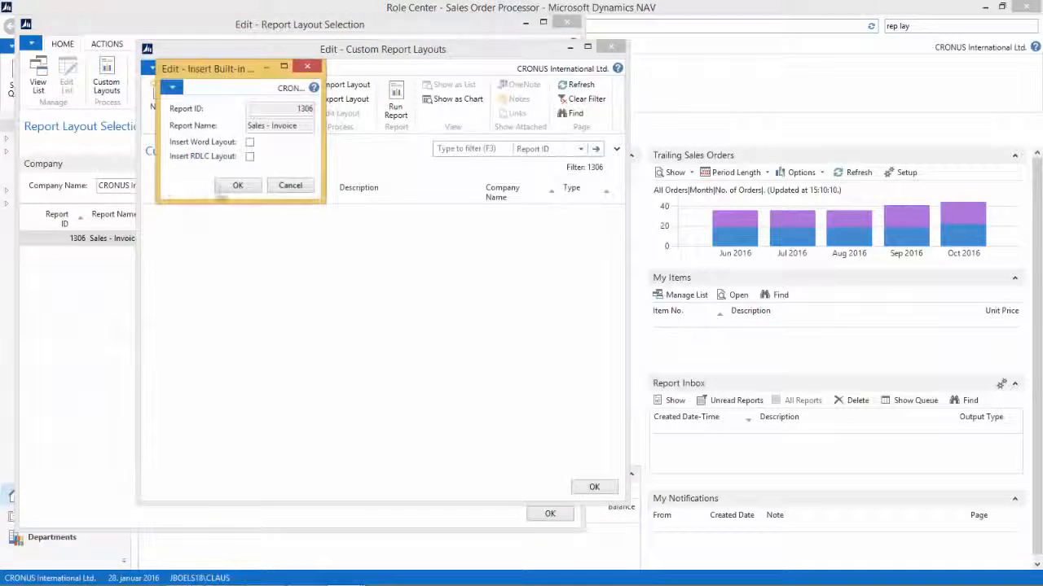
click(249, 142)
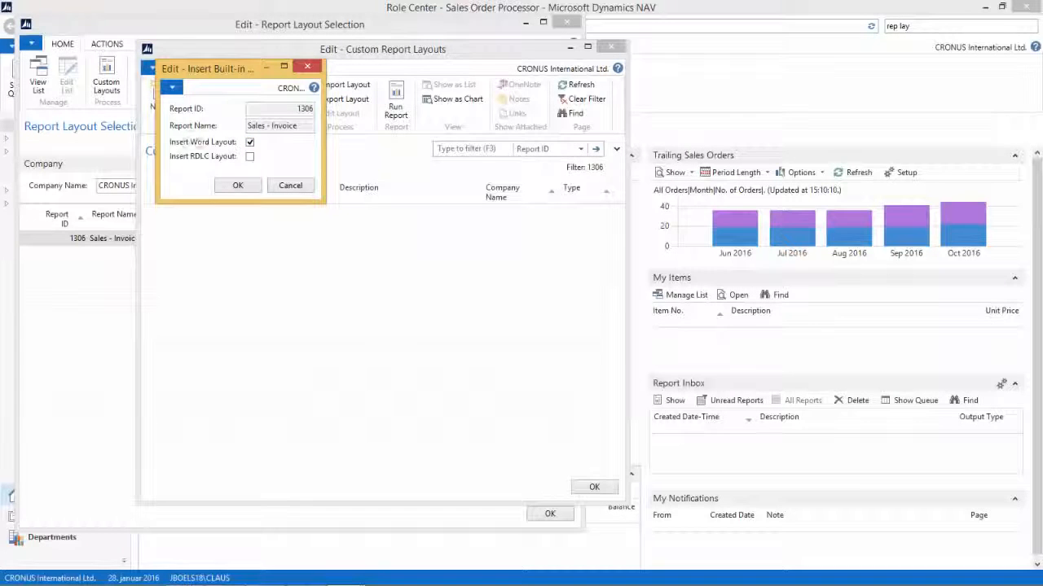
click(237, 185)
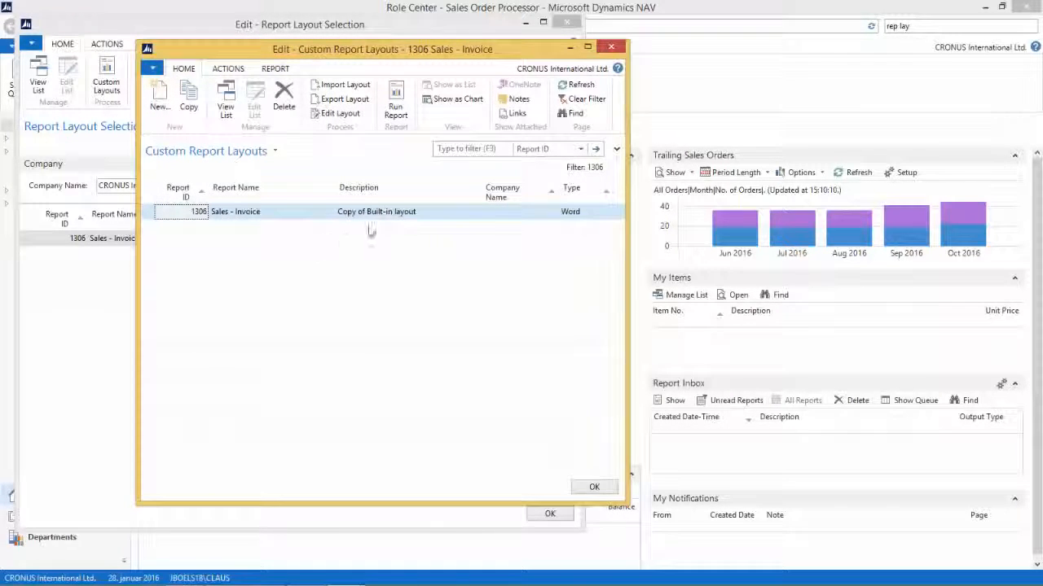
Set the custom layout's description to Rust Invoice Report and import the Rust Invoice Word document into it
click(376, 212)
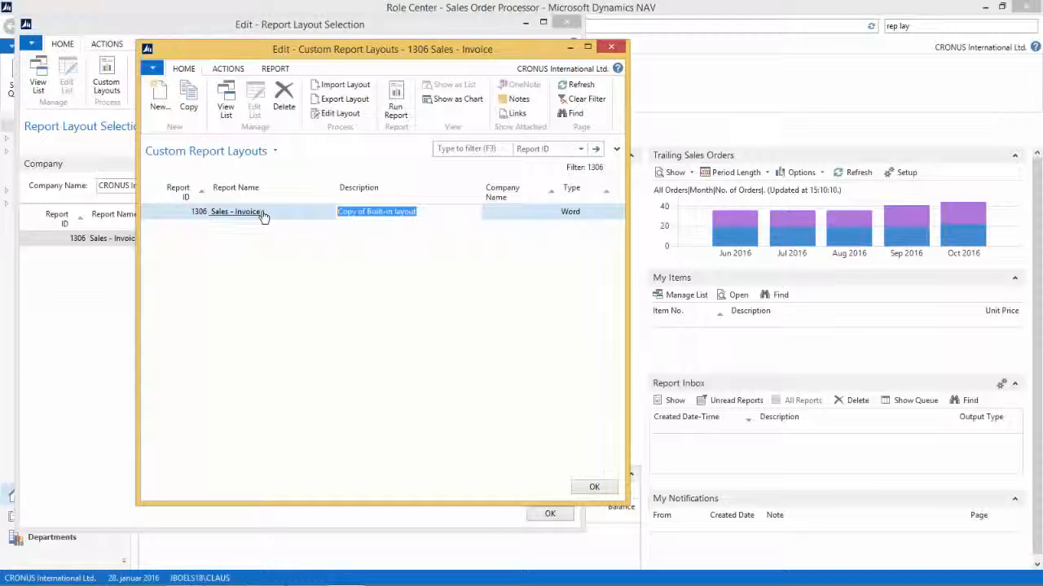
text(Rust Invoice Report)
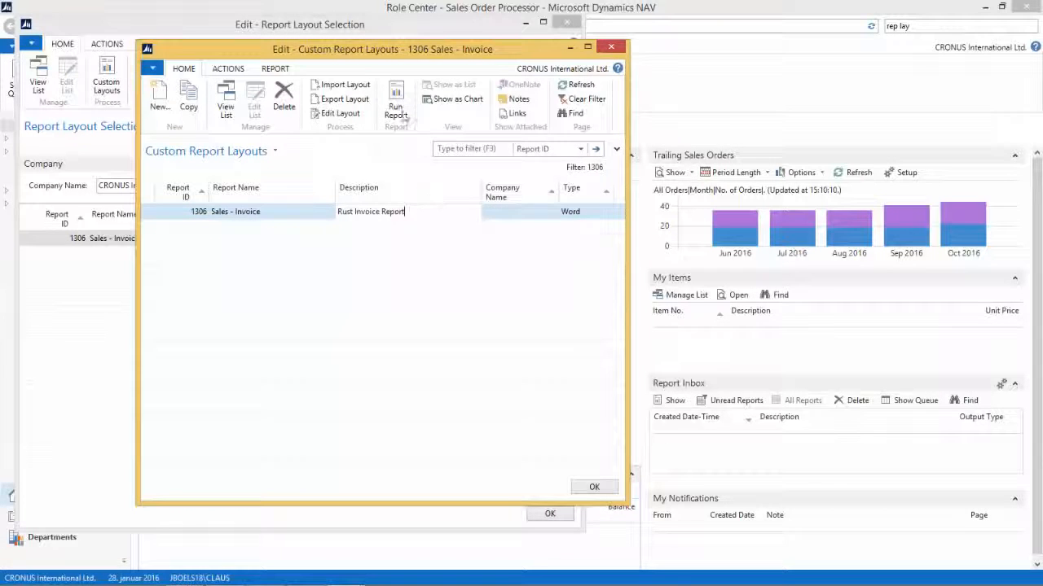
click(341, 84)
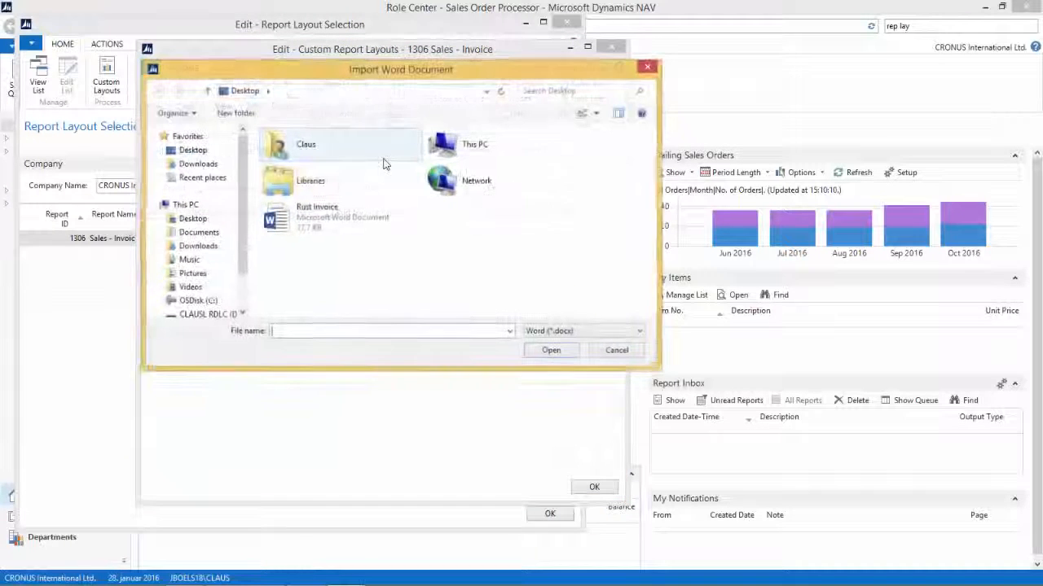
click(323, 218)
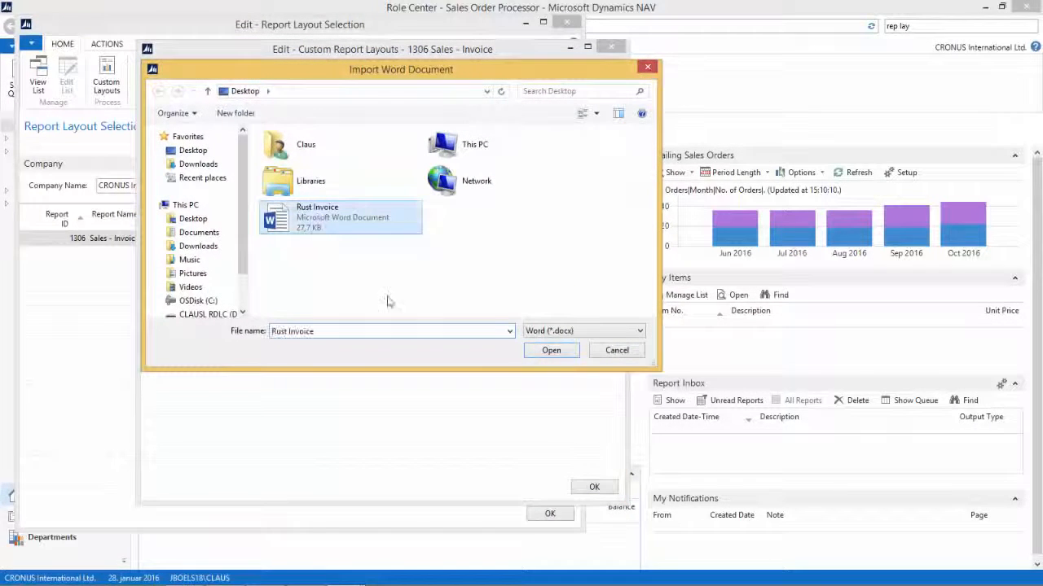
click(550, 351)
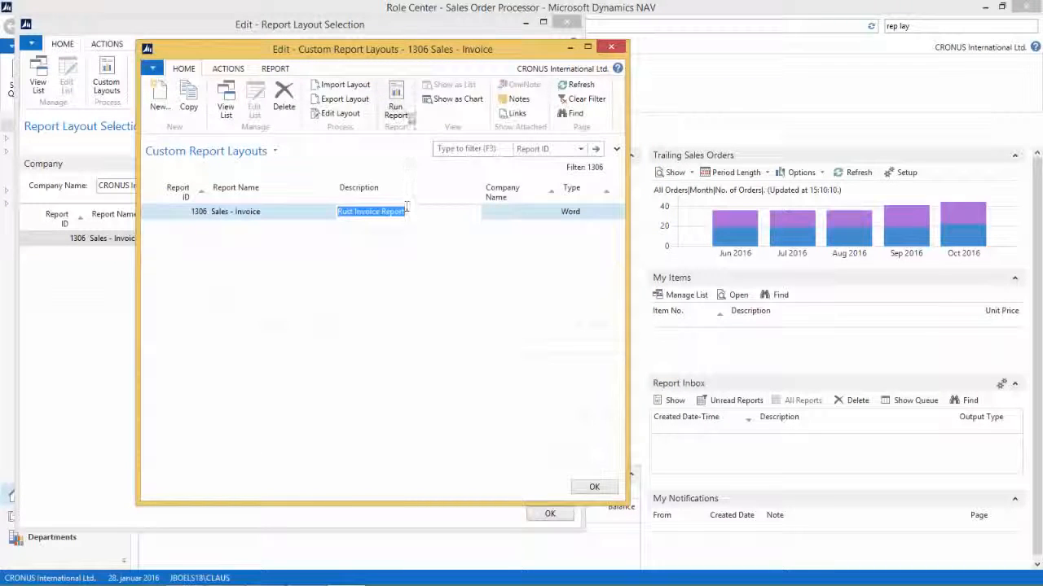
Run the Sales - Invoice report as a PDF and look over the invoice layout on its first page
click(358, 369)
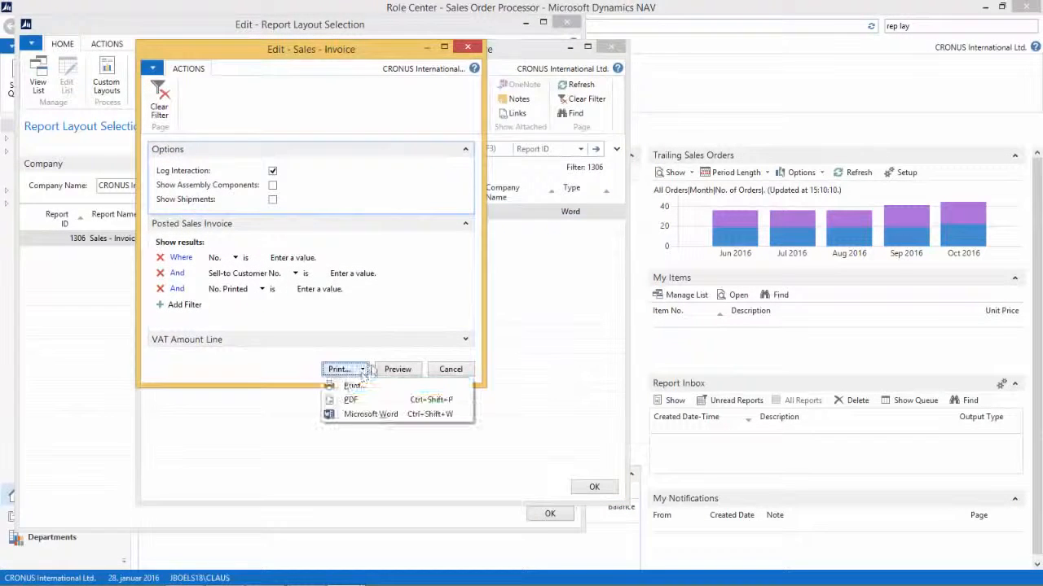
click(345, 400)
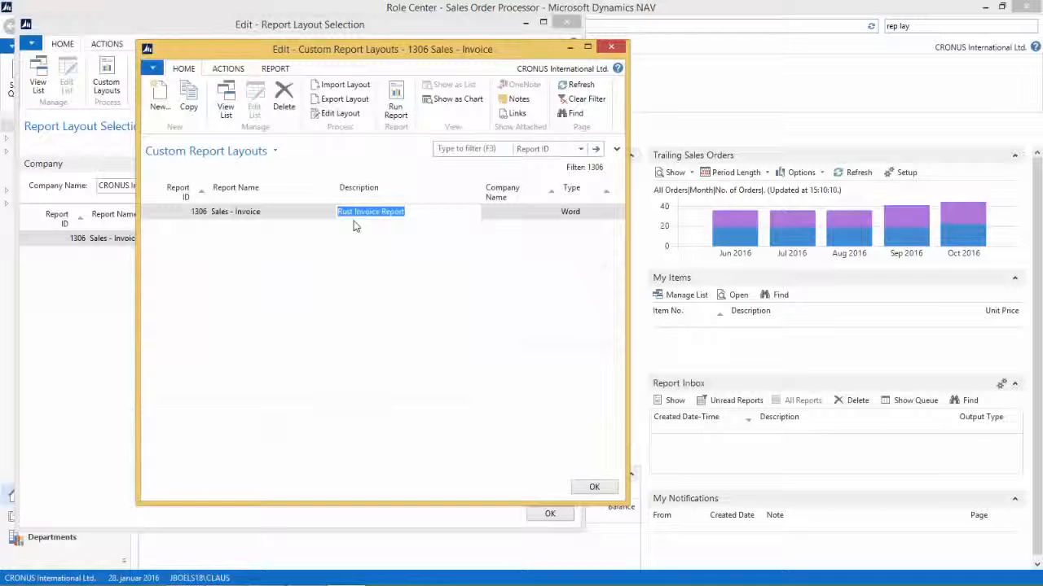
click(367, 298)
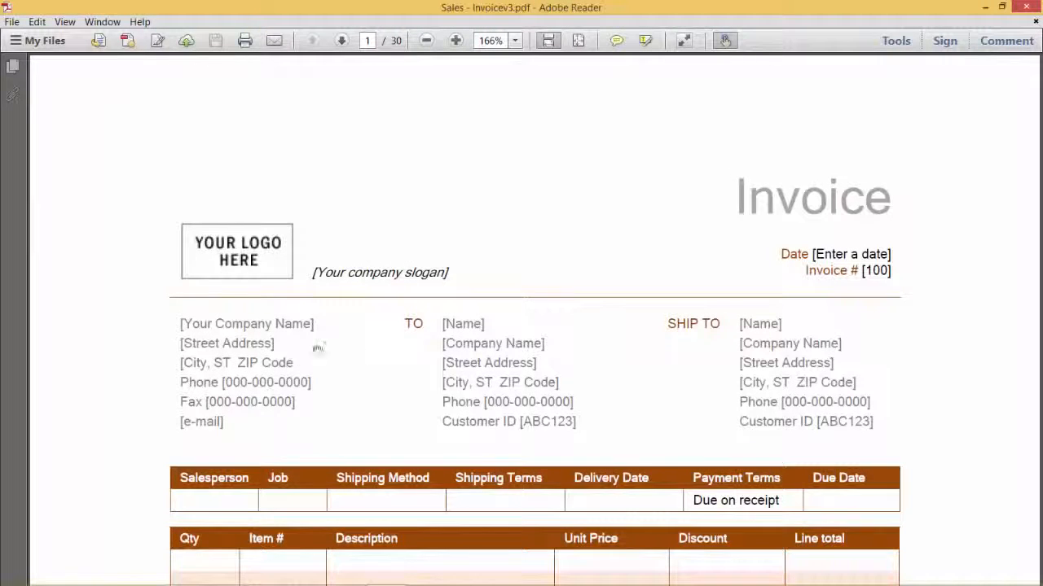
scroll(348, 359, down, 4)
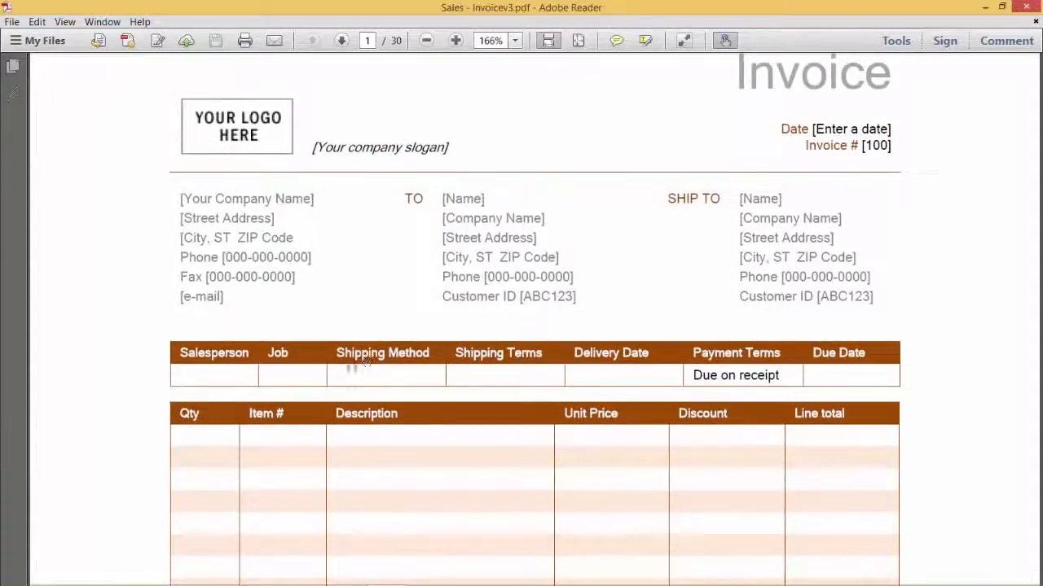
scroll(326, 379, up, 2)
scroll(311, 383, up, 2)
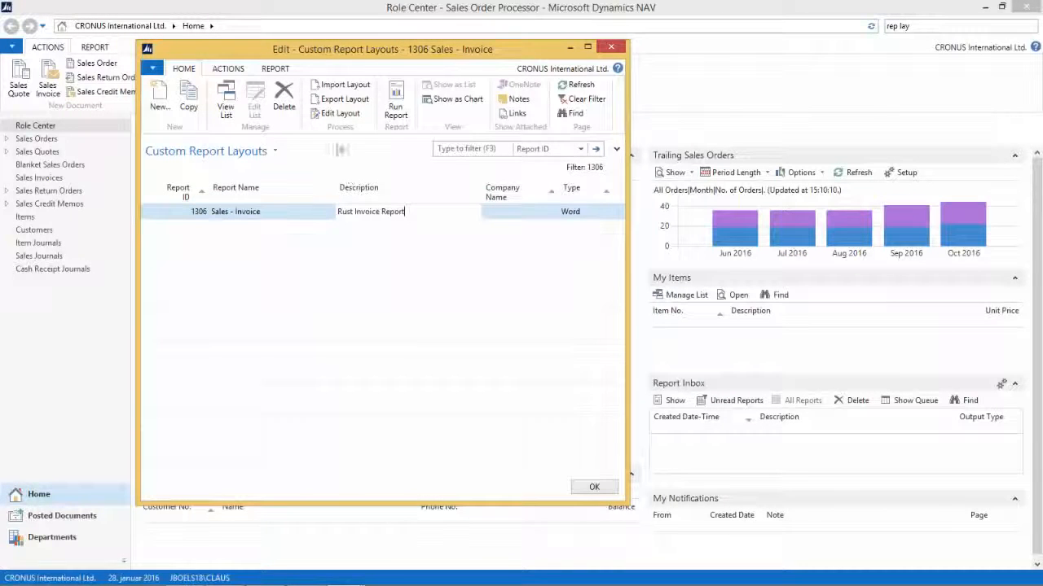
Open the Rust Invoice Report layout for editing in Word and display the XML Mapping pane
click(343, 114)
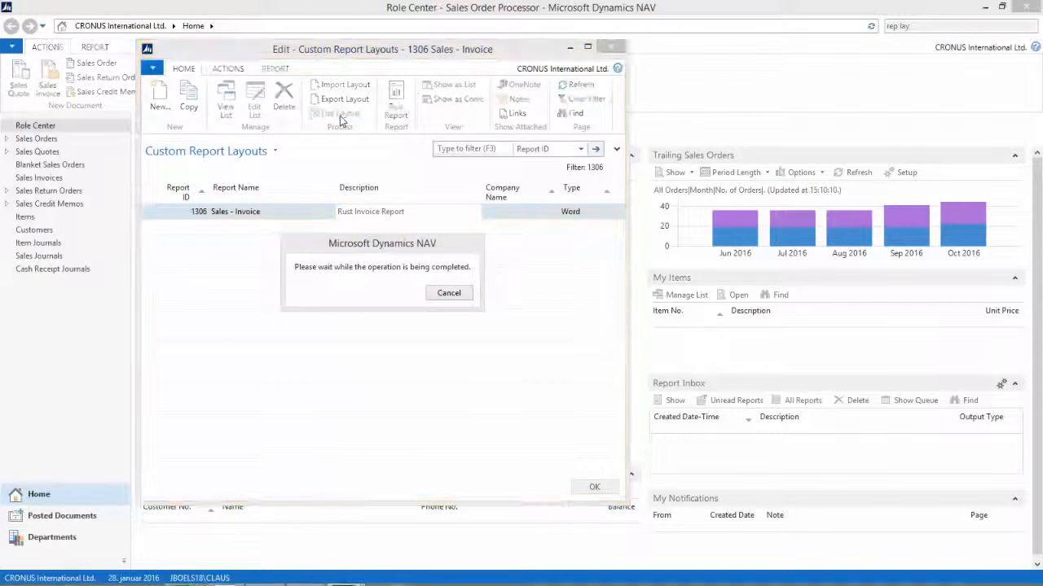
double_click(553, 99)
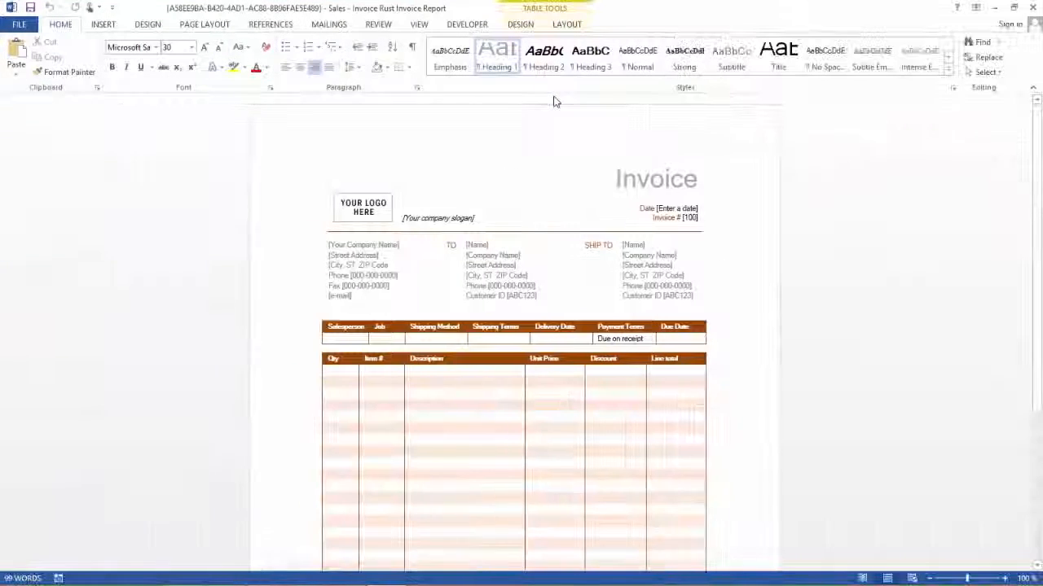
click(469, 25)
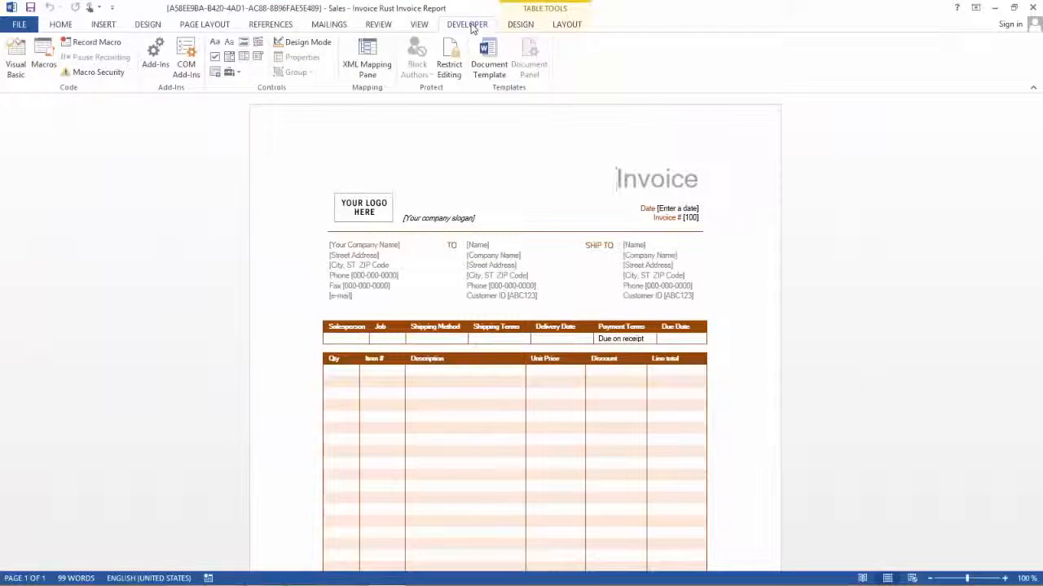
click(367, 58)
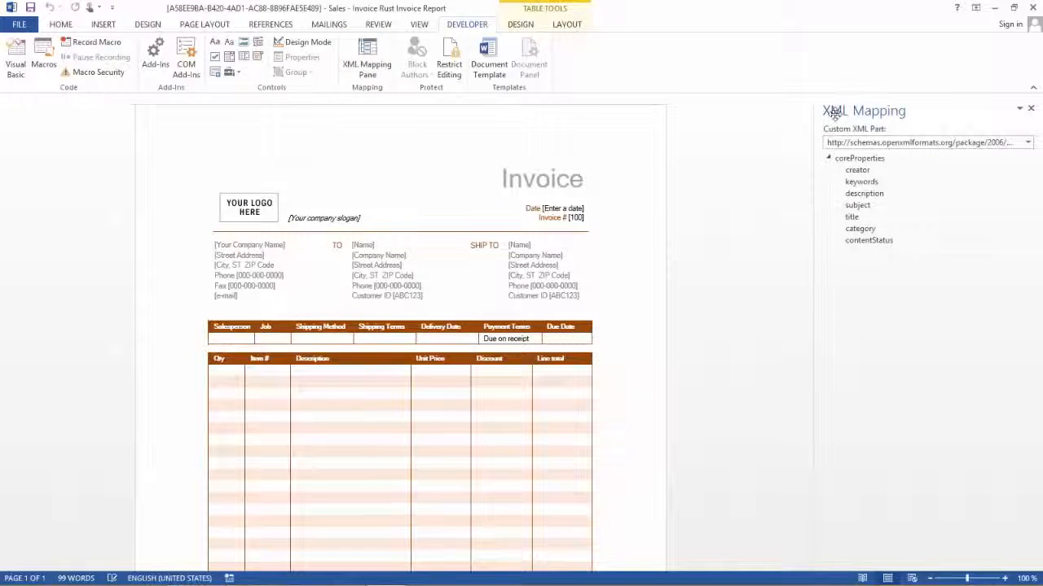
Choose the urn:microsoft-dynamics-nav/reports/Mini_Sales_Invoice/1306/ custom XML part and expand its Header fields
click(1028, 142)
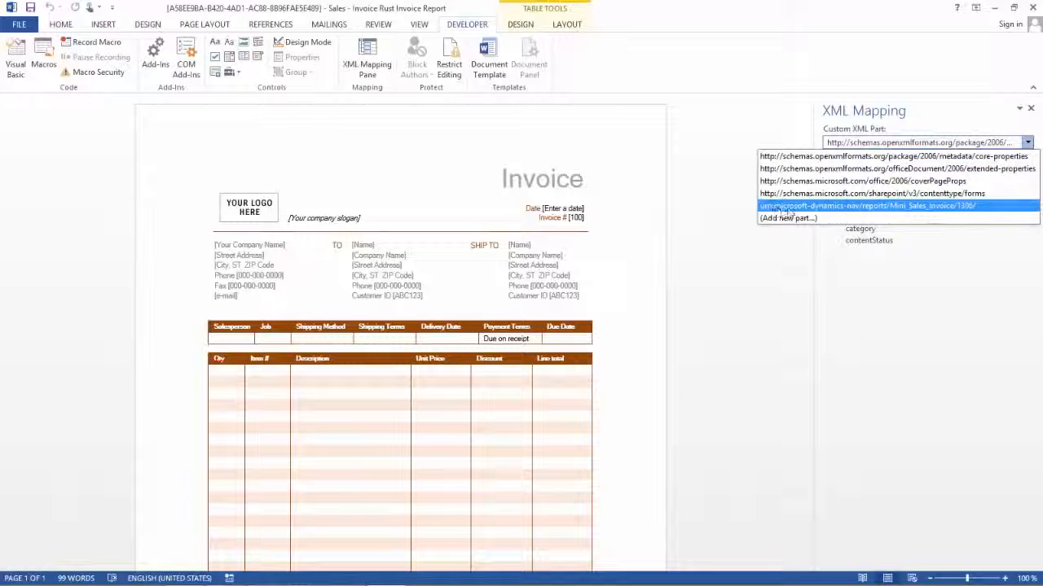
click(949, 208)
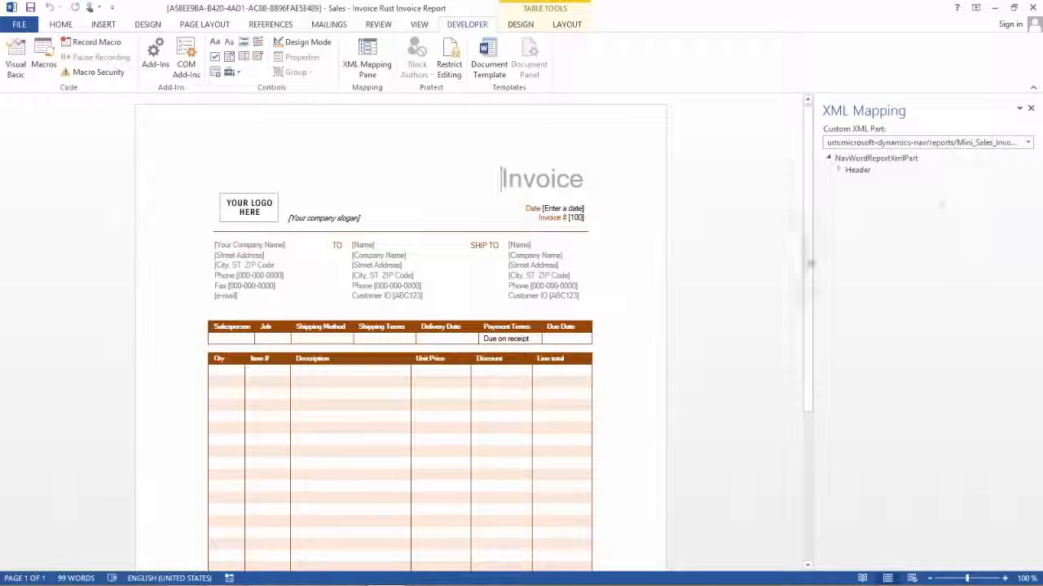
click(840, 171)
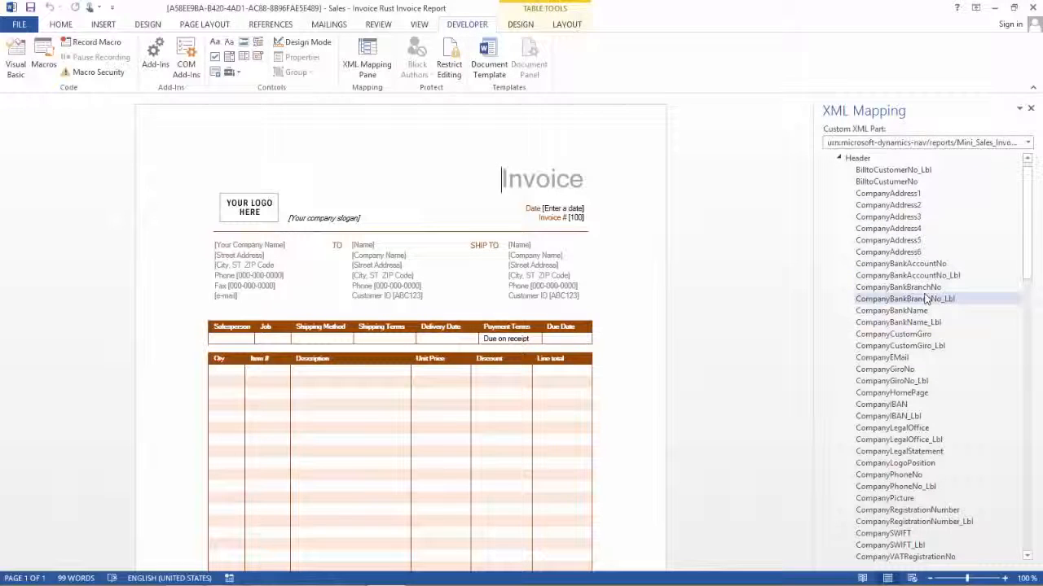
Replace the sender's company name and address placeholders with a plain text content control for CompanyAddress1
click(253, 296)
drag(260, 297, 220, 245)
key(Delete)
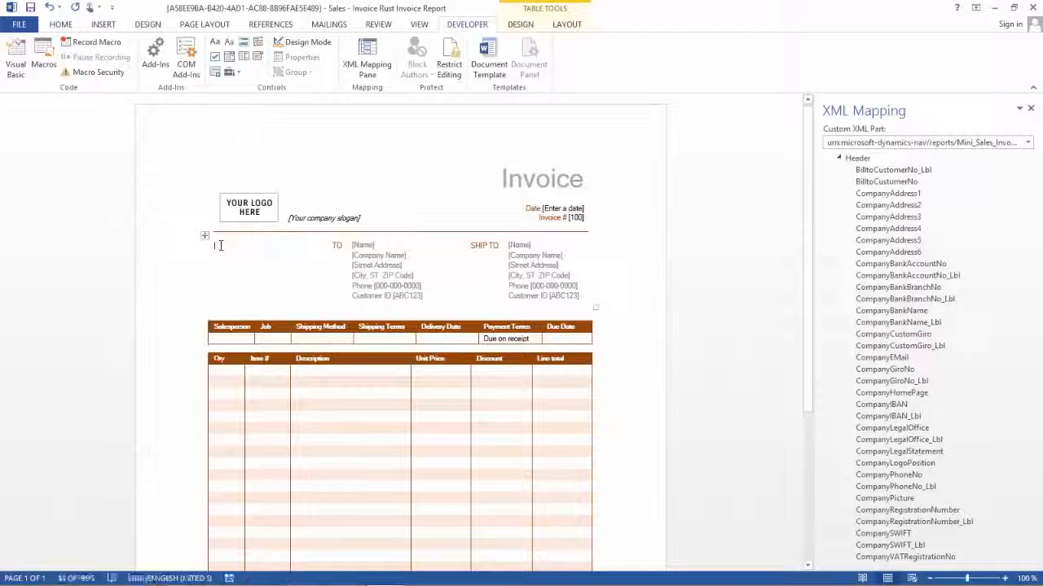
right_click(869, 197)
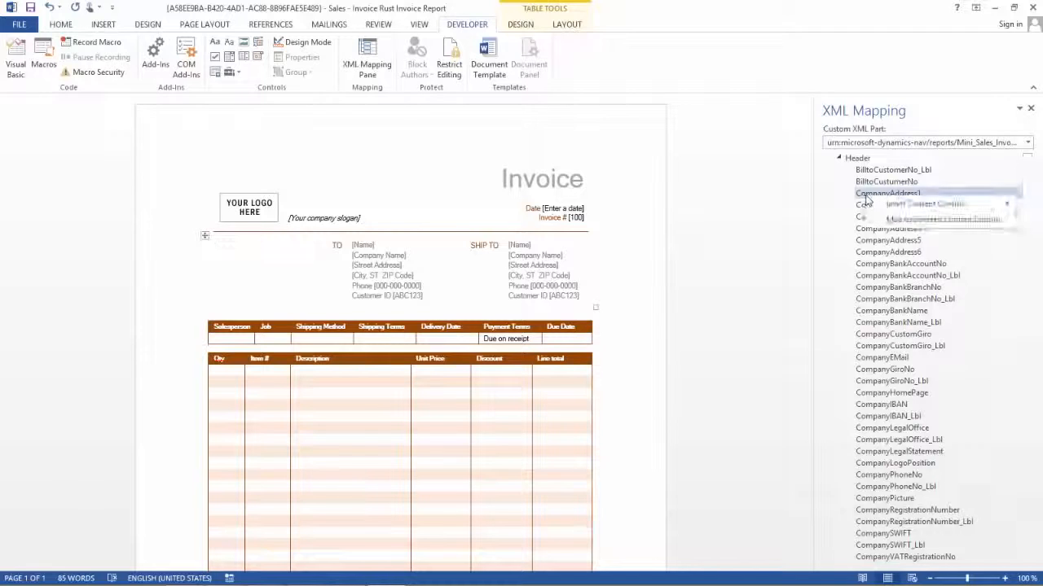
mouse_move(888, 203)
click(832, 221)
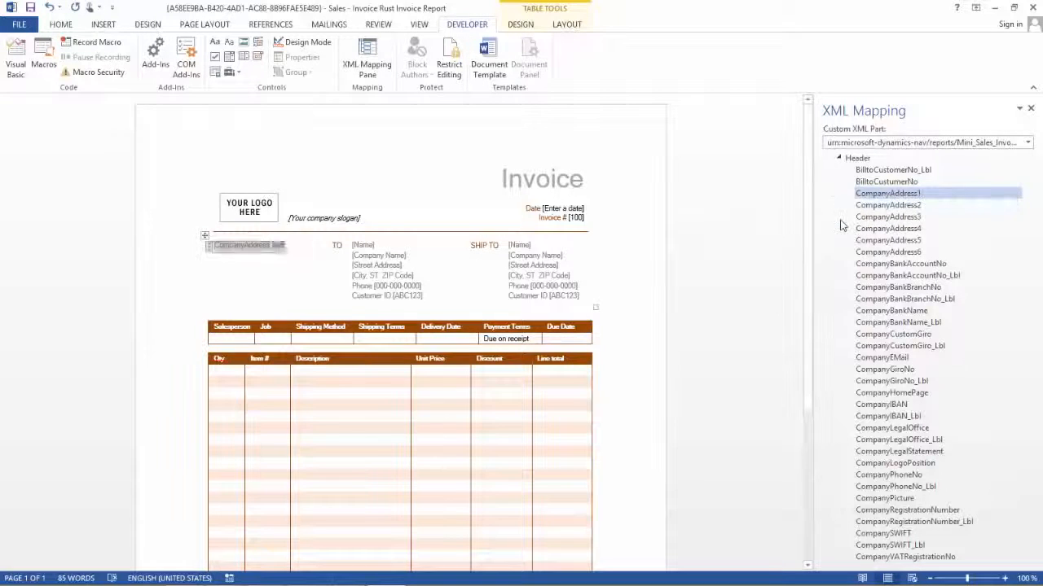
Insert plain text content controls for CompanyAddress2 and CompanyAddress3 on separate lines below CompanyAddress1
click(300, 247)
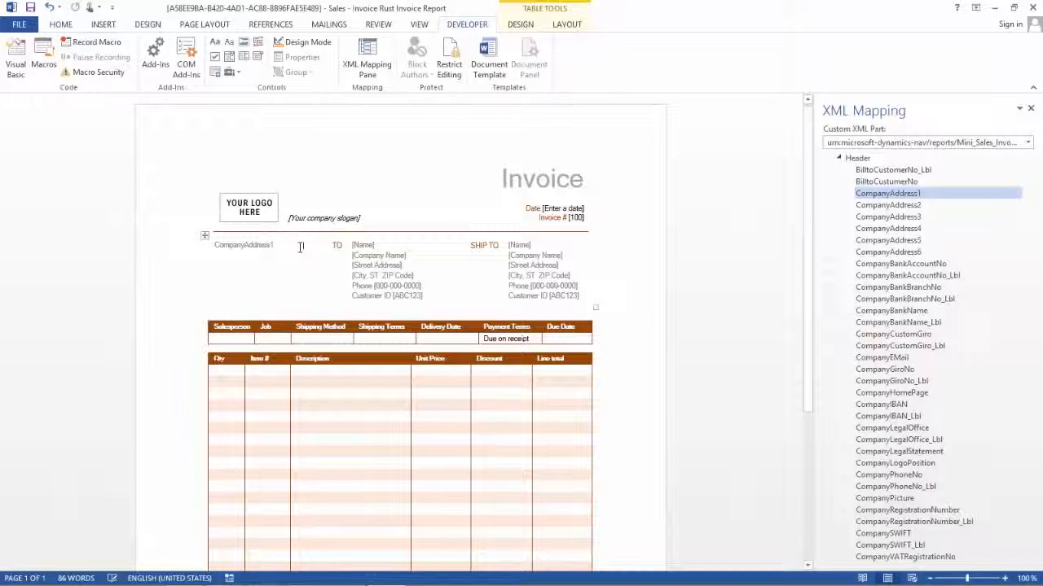
right_click(898, 210)
mouse_move(847, 216)
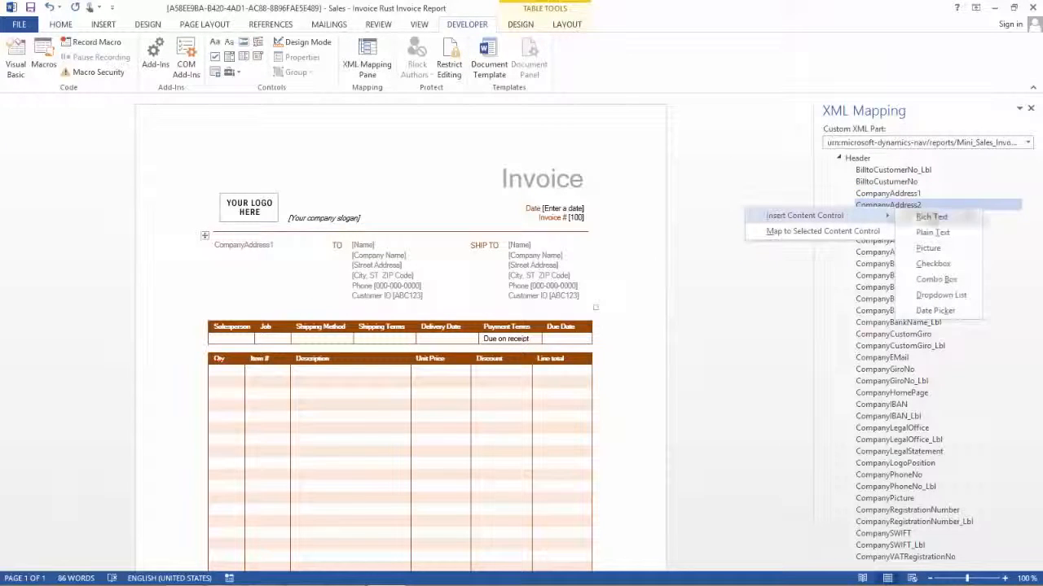
click(937, 233)
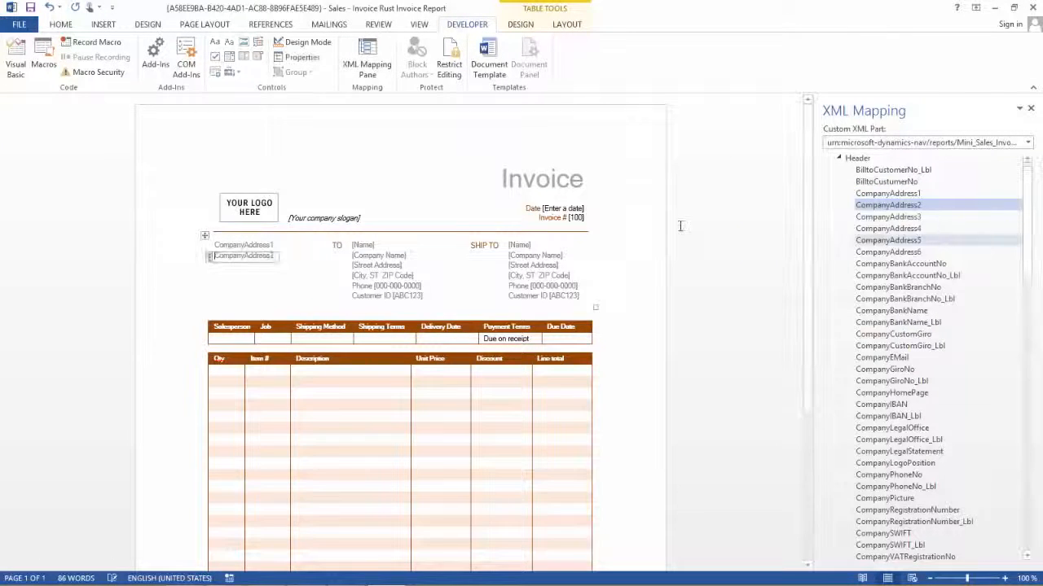
click(302, 259)
key(Return)
right_click(888, 216)
mouse_move(888, 235)
click(937, 244)
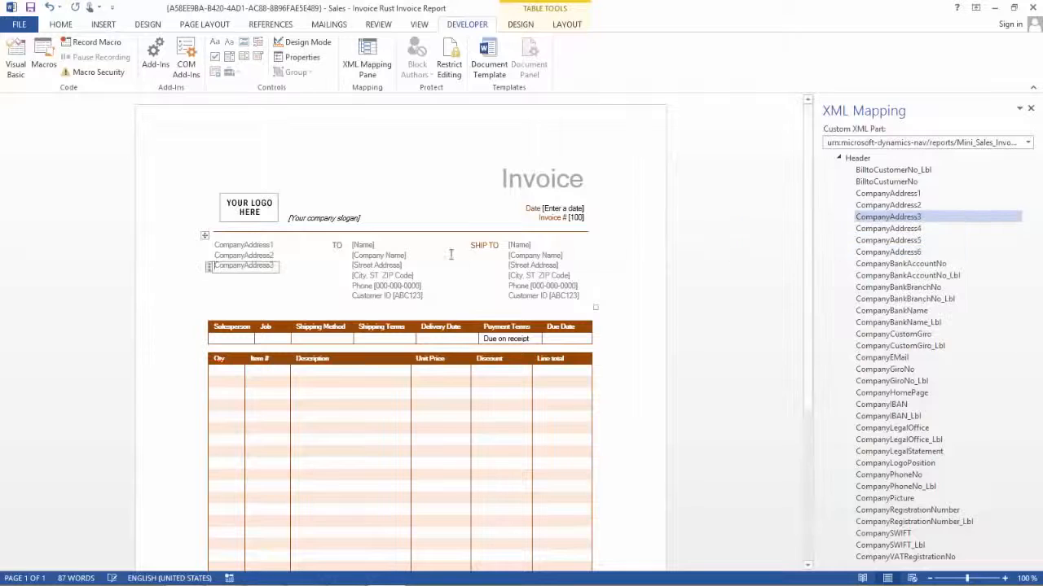
Delete the empty rows of the invoice line items table, keeping only the first row below its header
click(299, 268)
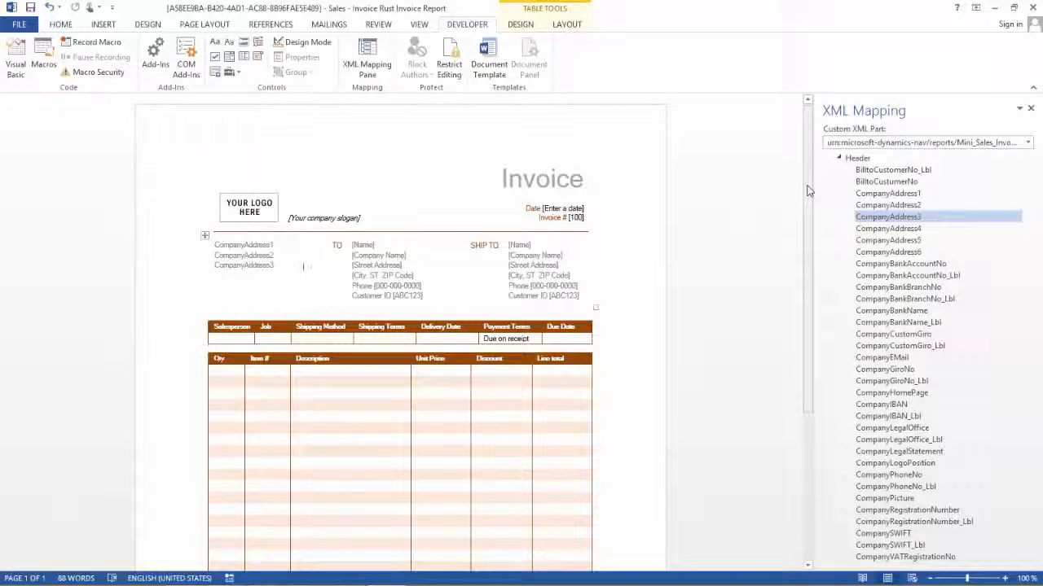
drag(809, 190, 809, 246)
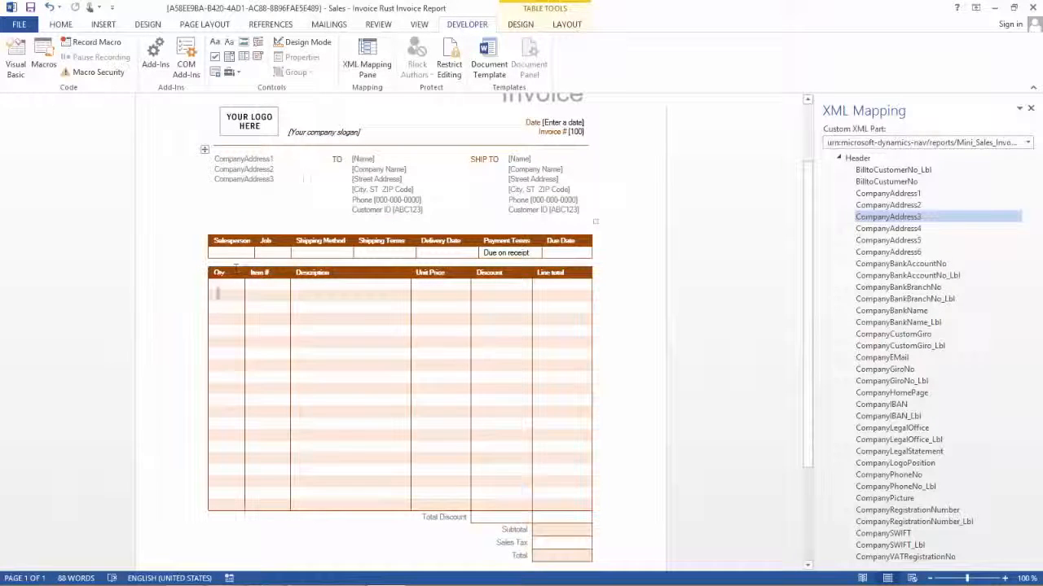
drag(224, 297, 228, 456)
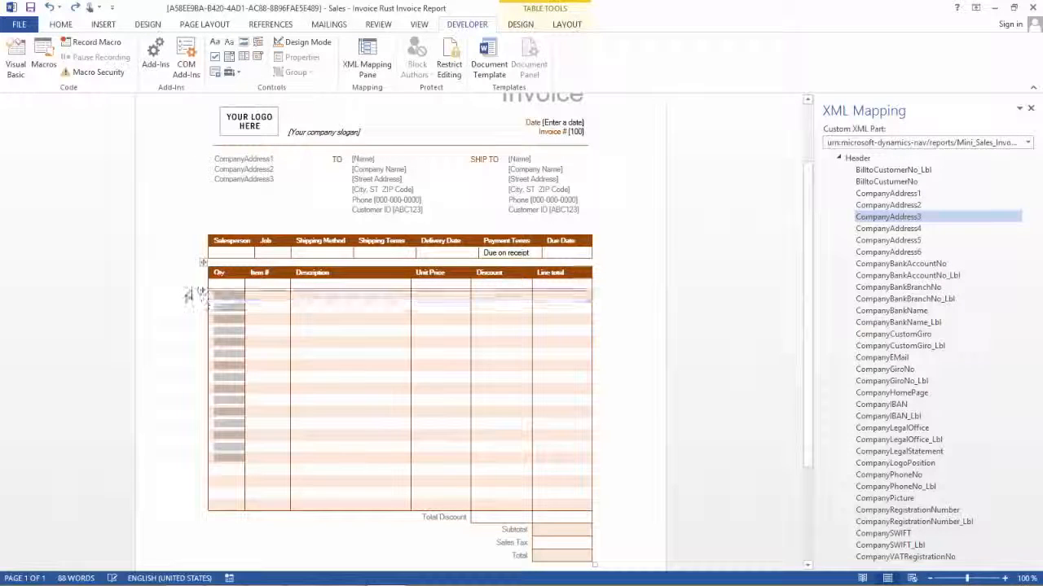
drag(179, 291, 172, 385)
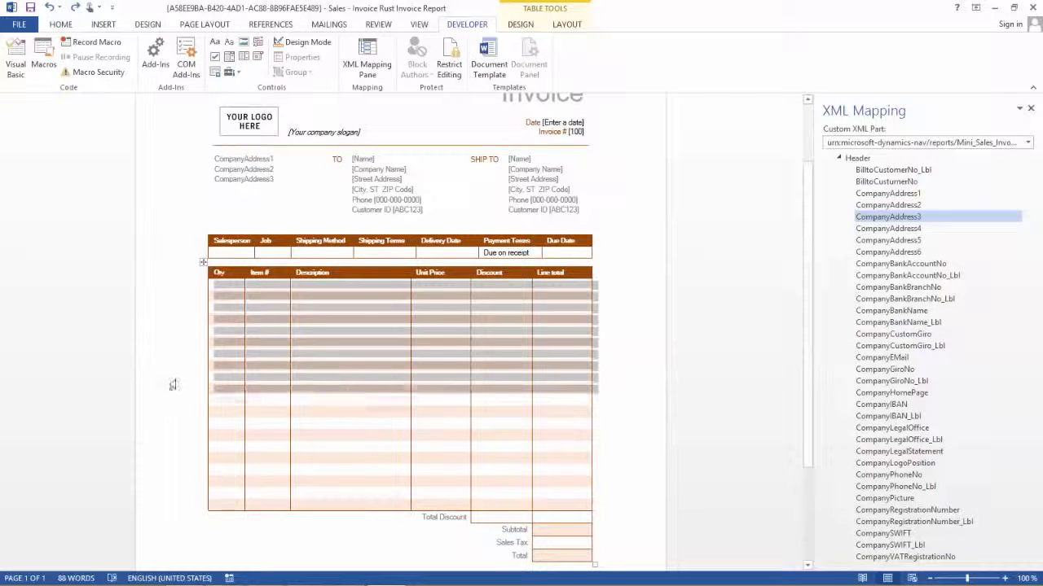
click(184, 301)
drag(188, 299, 192, 511)
right_click(234, 304)
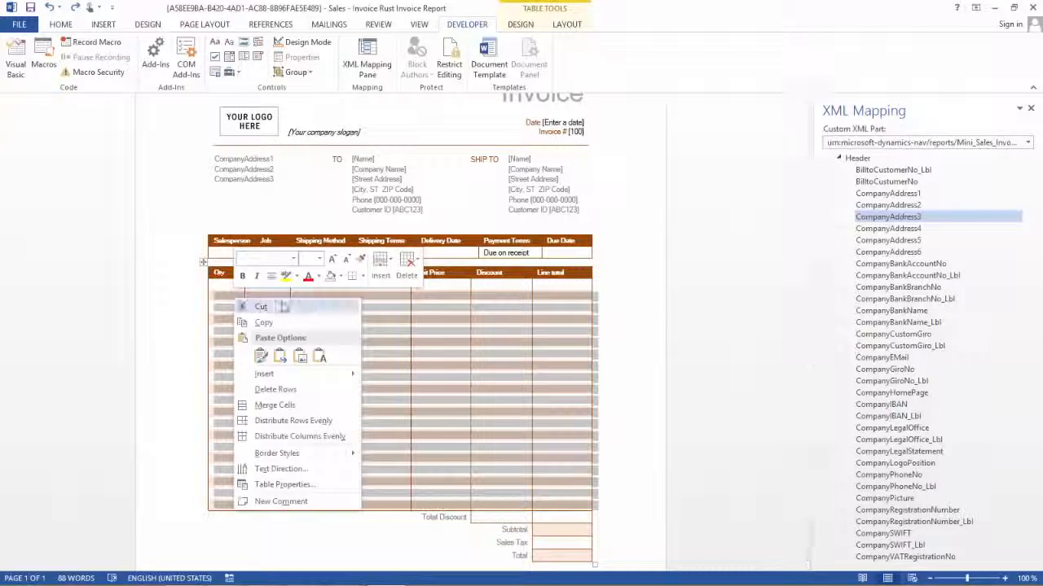
click(269, 390)
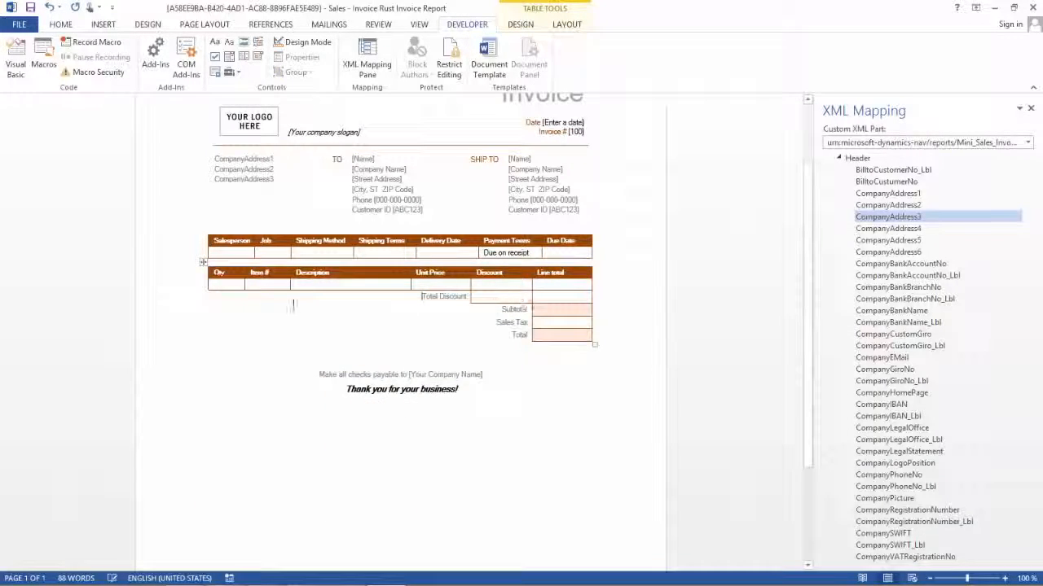
Wrap the remaining blank row of the line items table in a repeating content control mapped to Line
click(187, 290)
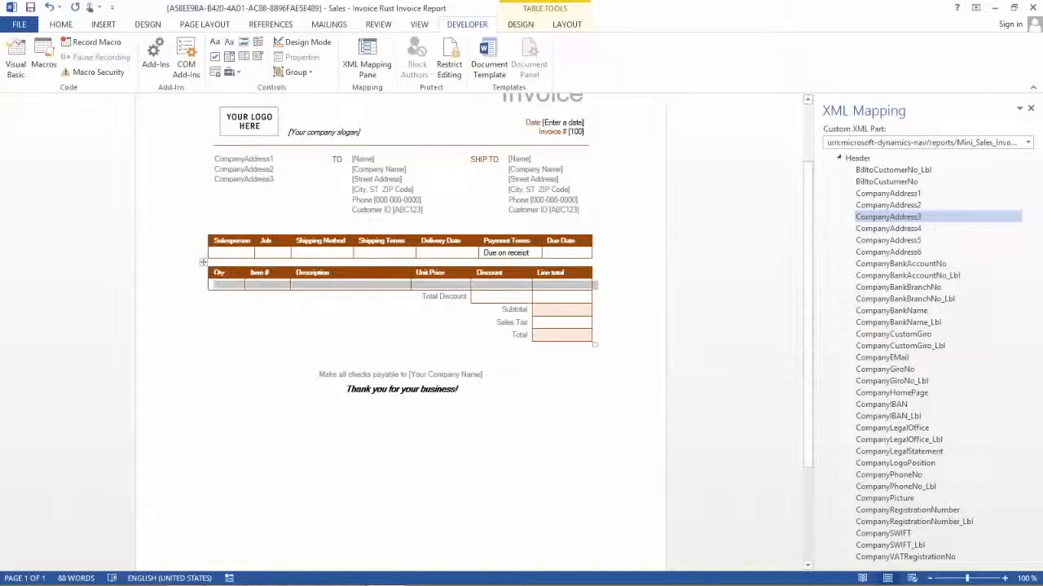
drag(1028, 191, 1028, 529)
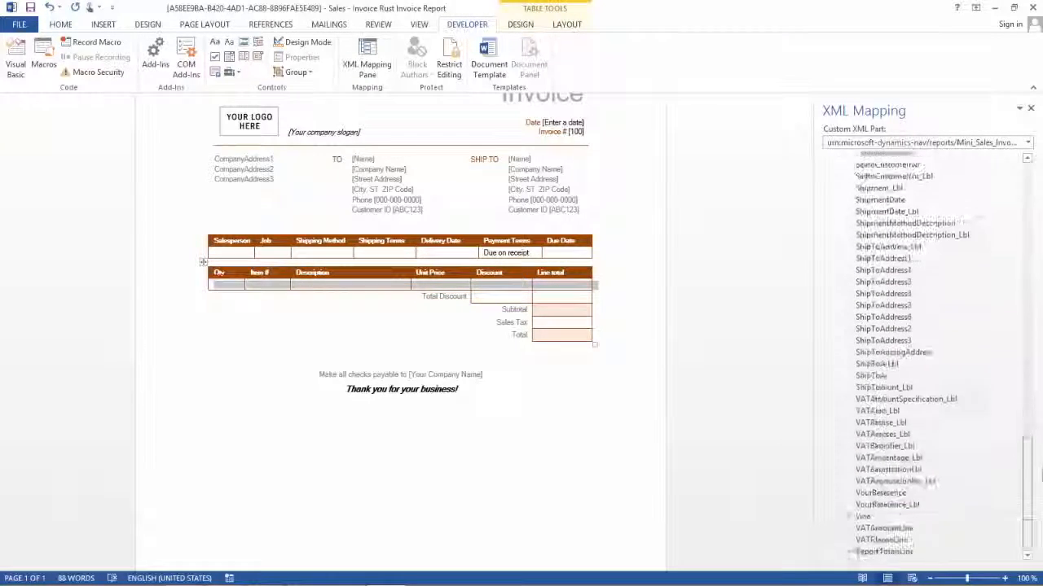
right_click(863, 511)
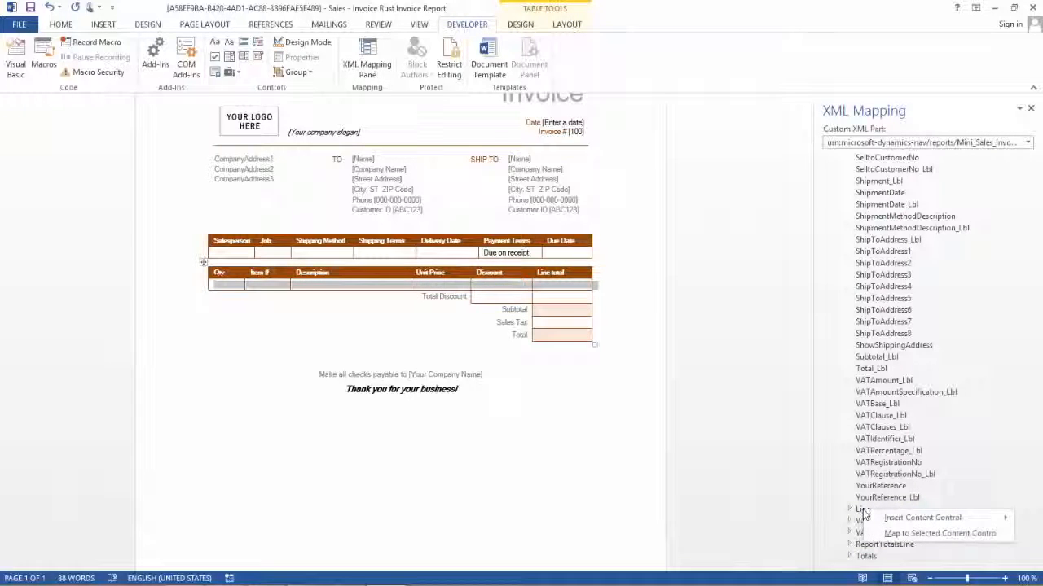
mouse_move(897, 520)
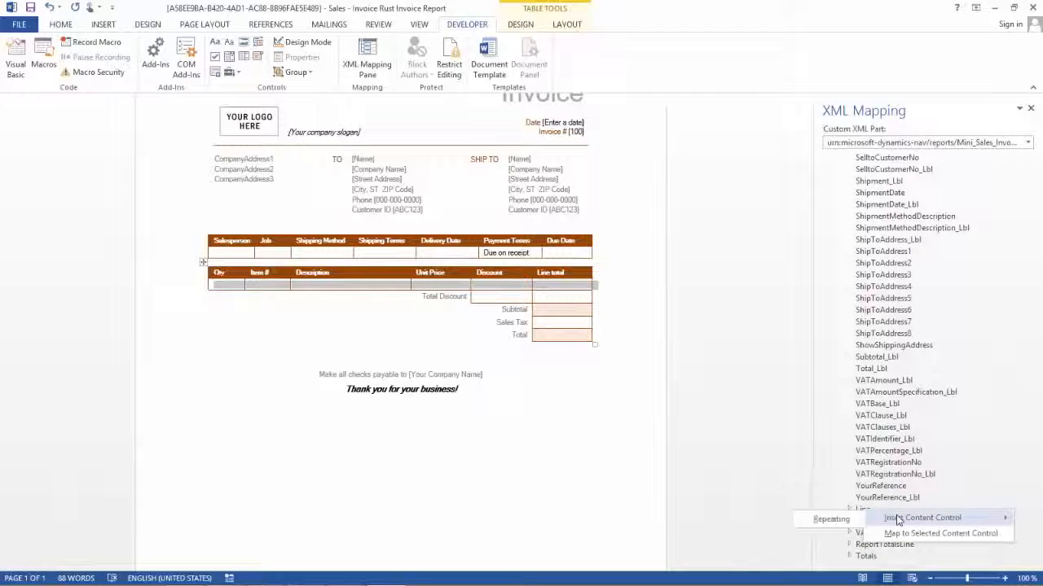
click(839, 520)
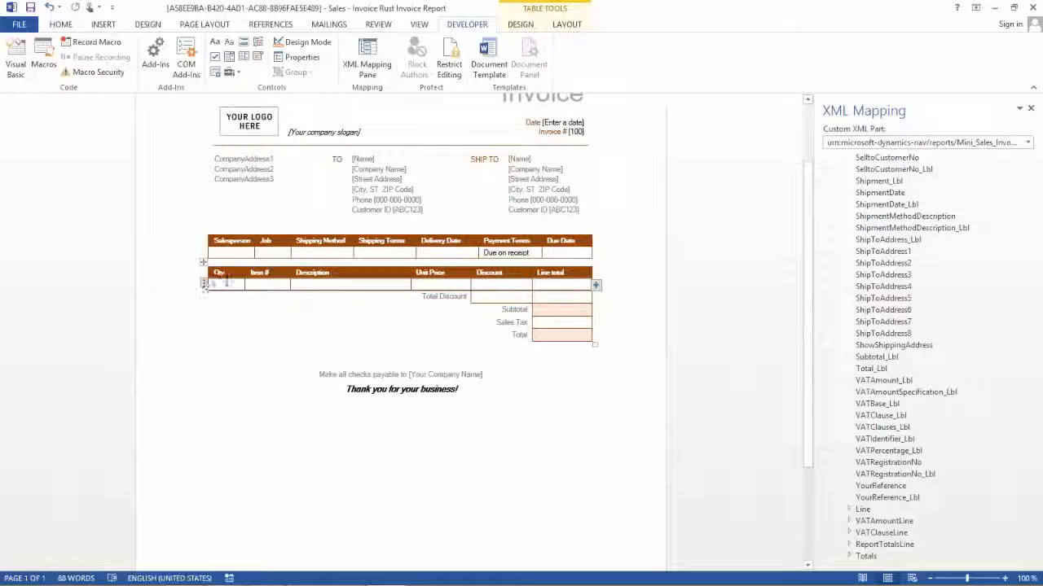
Expand the Line fields and insert a plain text content control for Quantity_Line in the row's Qty cell
click(849, 511)
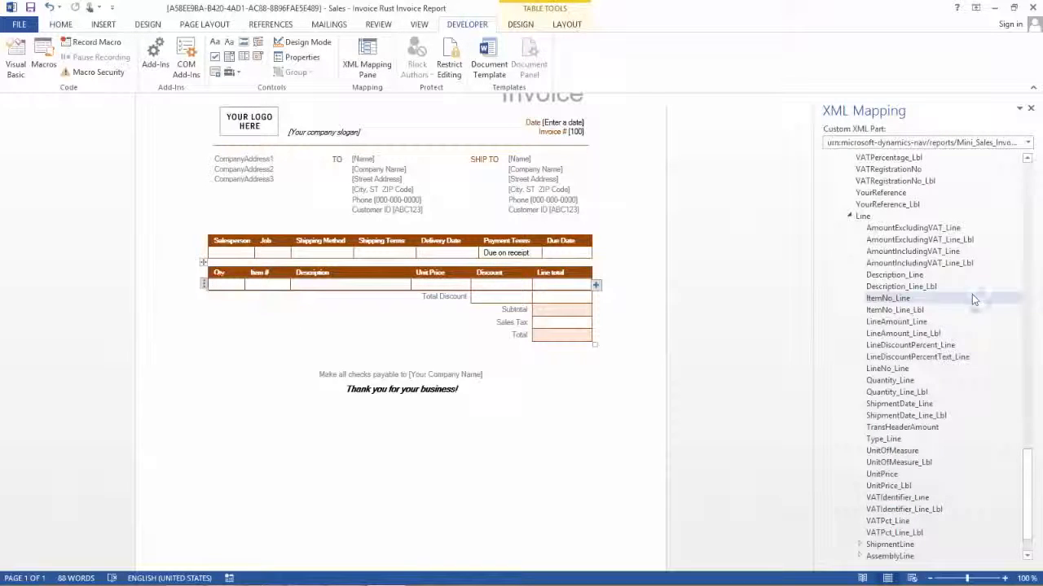
right_click(891, 385)
mouse_move(833, 395)
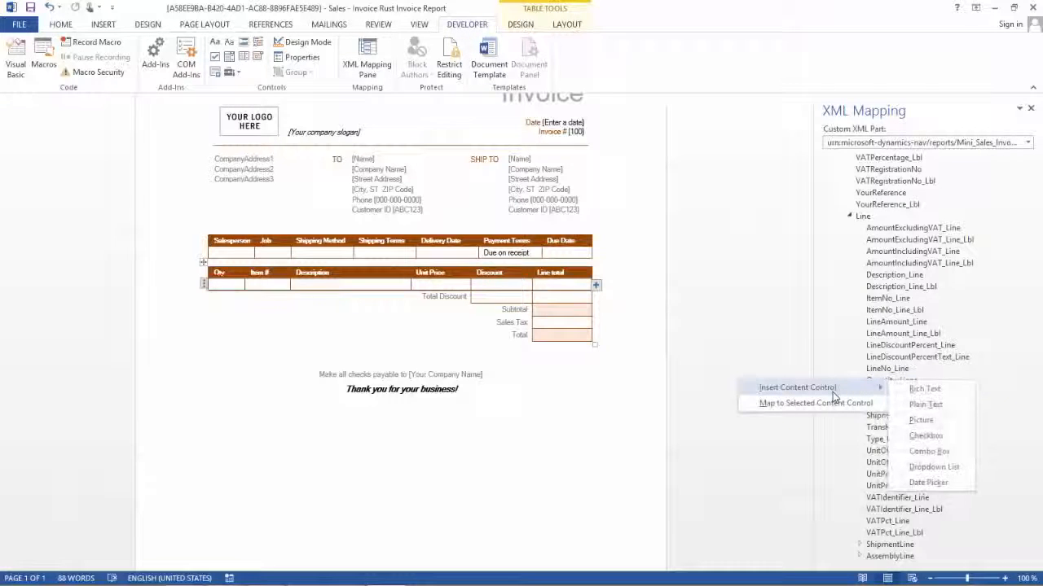
click(924, 404)
Insert a plain text content control for Description_Line in the Description cell of the repeating row
click(337, 286)
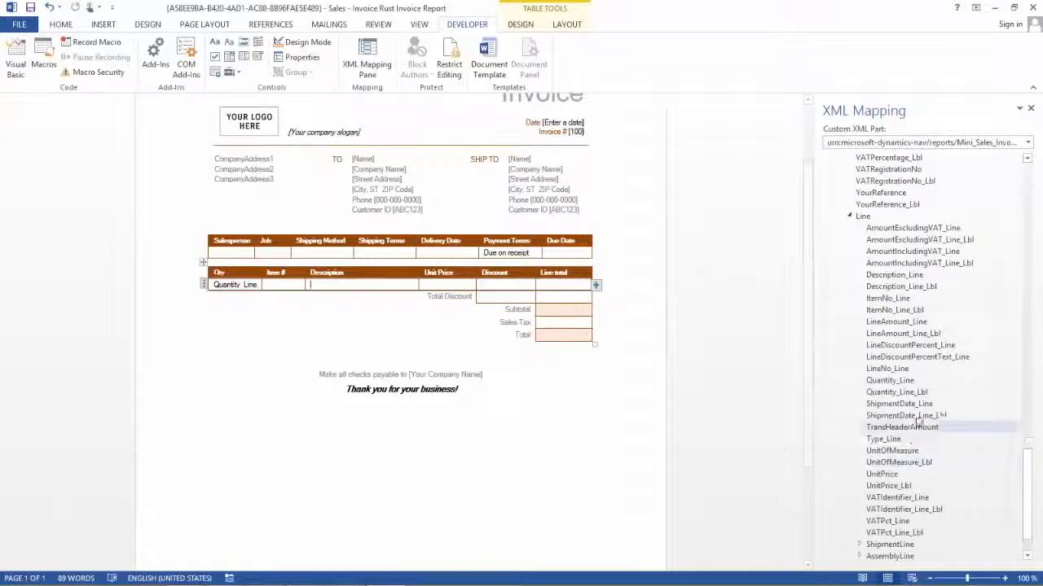
right_click(901, 278)
mouse_move(826, 280)
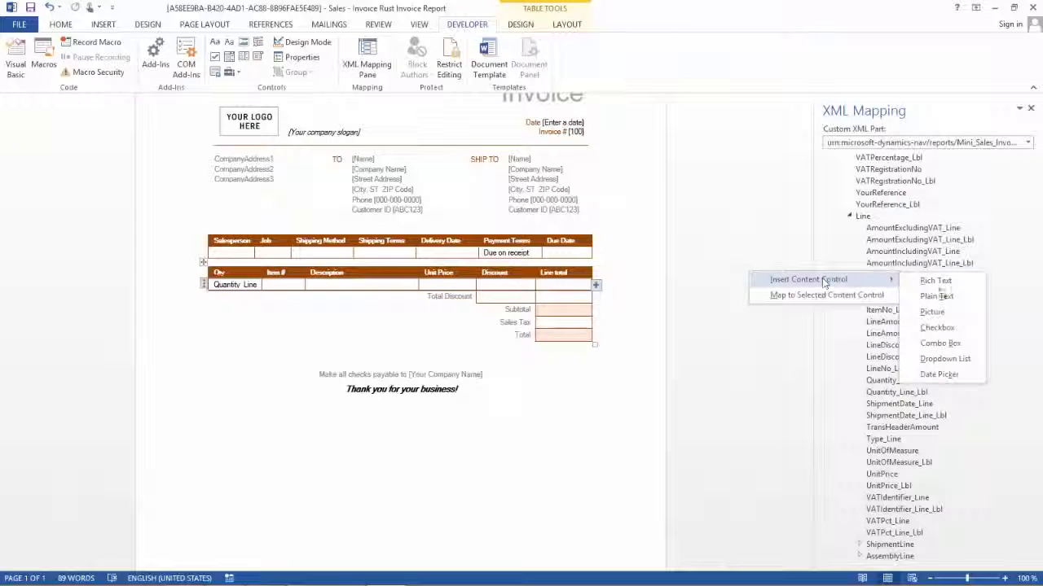
click(936, 296)
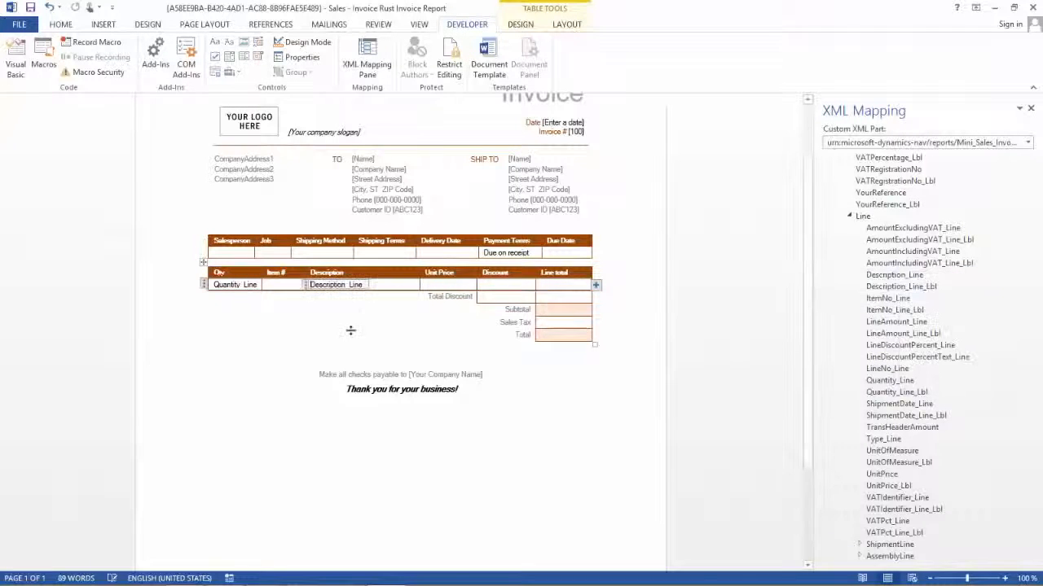
Insert a plain text content control for LineAmount_Line in the Line total cell of the repeating row
click(554, 285)
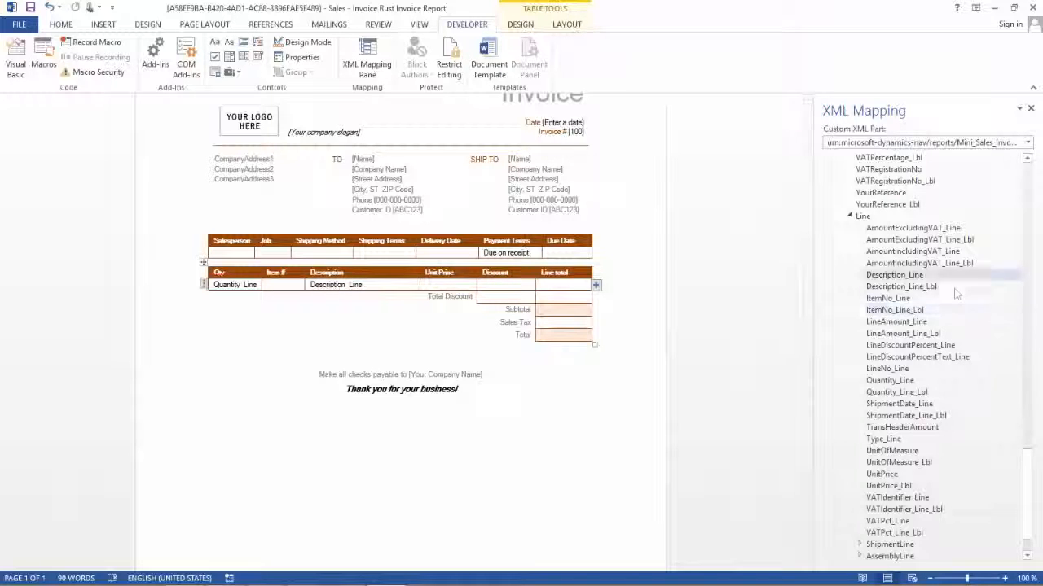
right_click(893, 322)
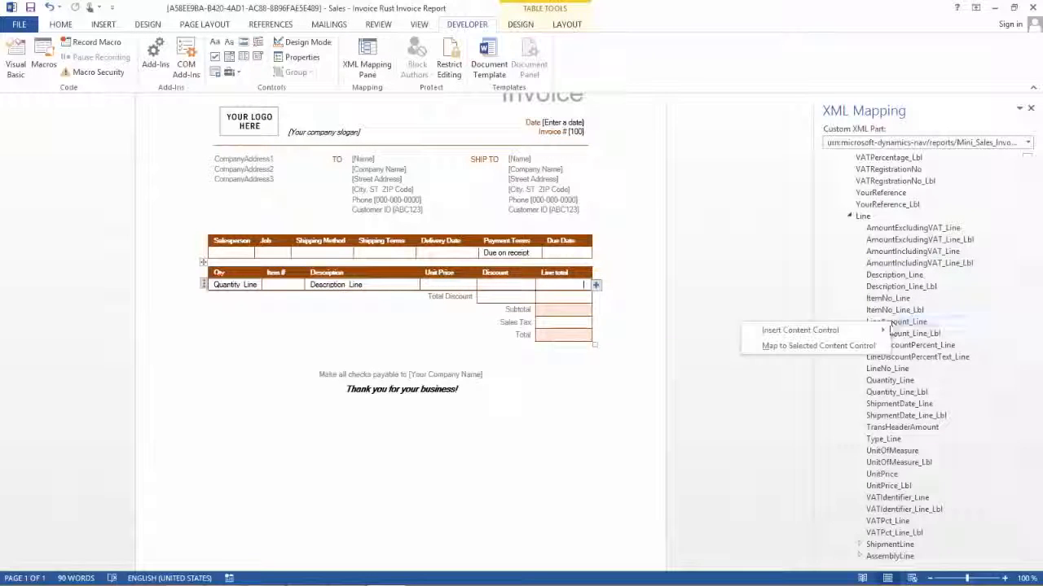
mouse_move(819, 330)
click(923, 343)
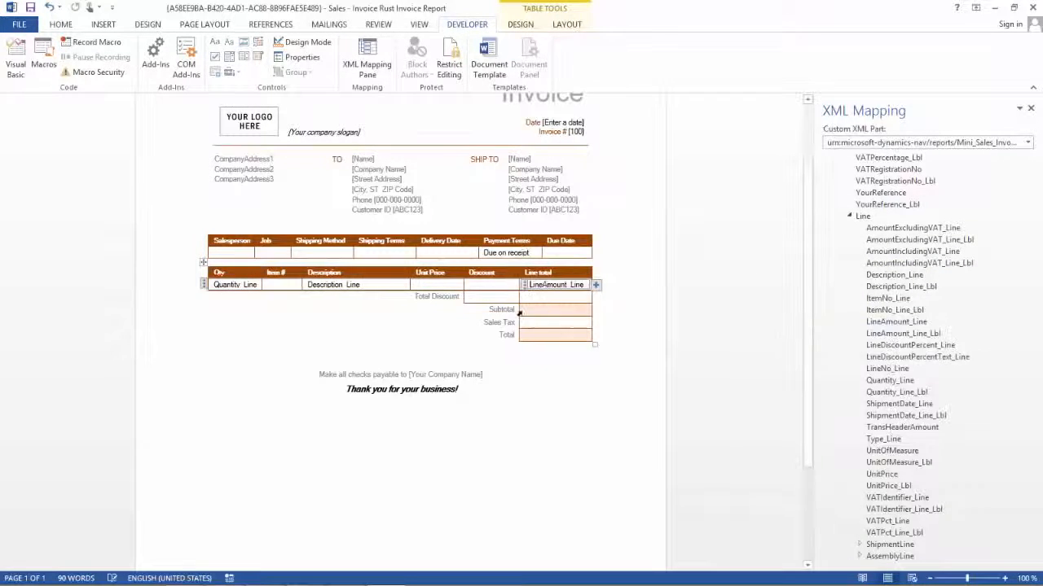
Expand the Totals fields and insert a plain text content control for TotalNetAmount in the invoice's Total cell
click(539, 337)
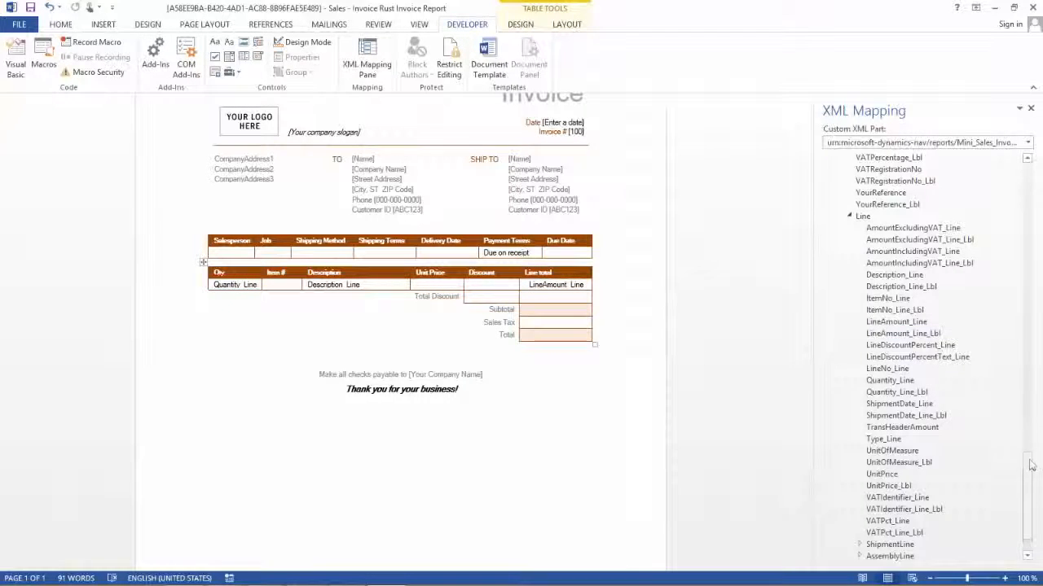
scroll(1009, 366, down, 2)
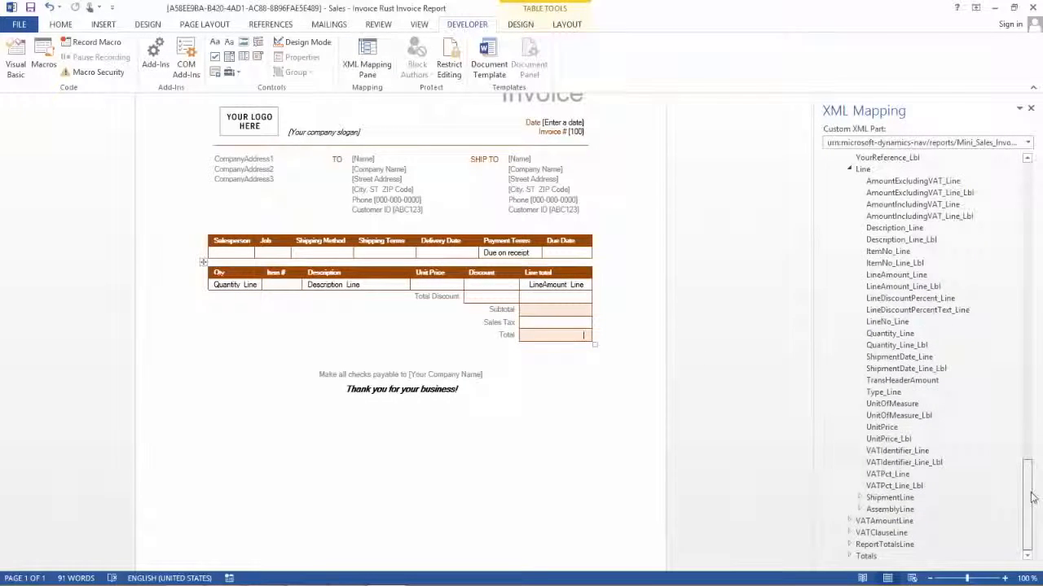
click(850, 556)
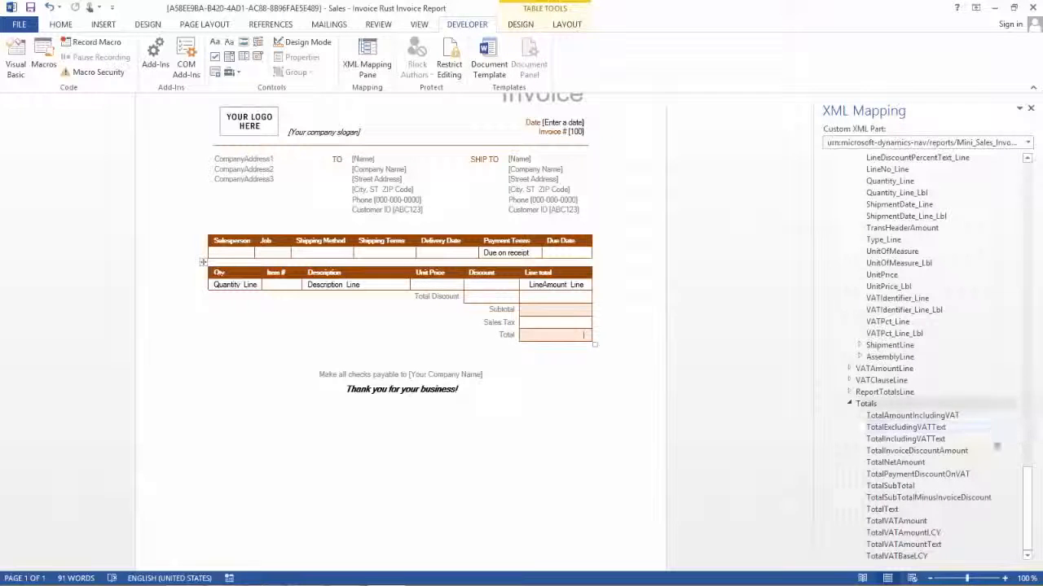
right_click(896, 463)
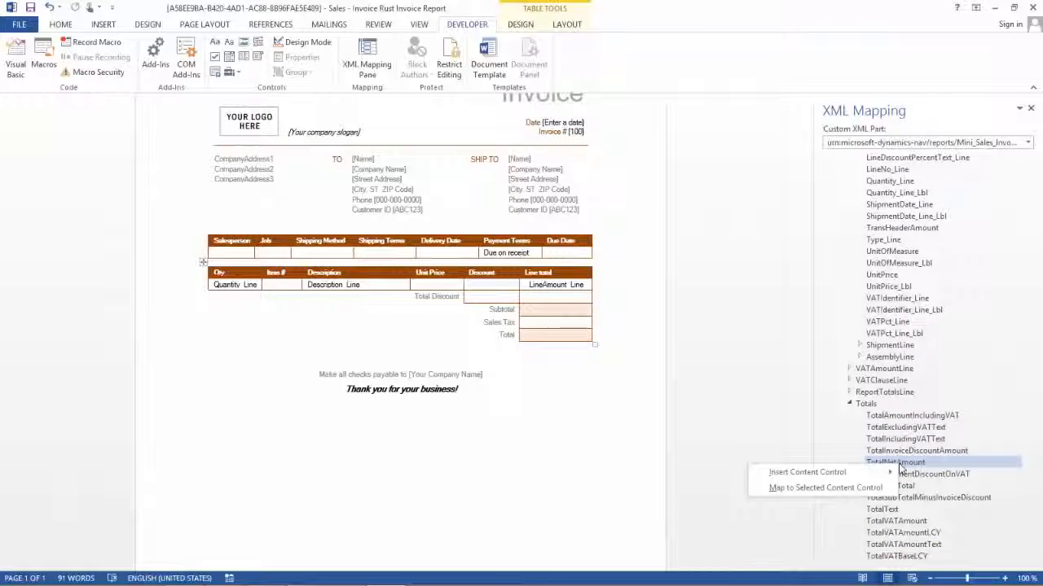
mouse_move(847, 476)
click(938, 489)
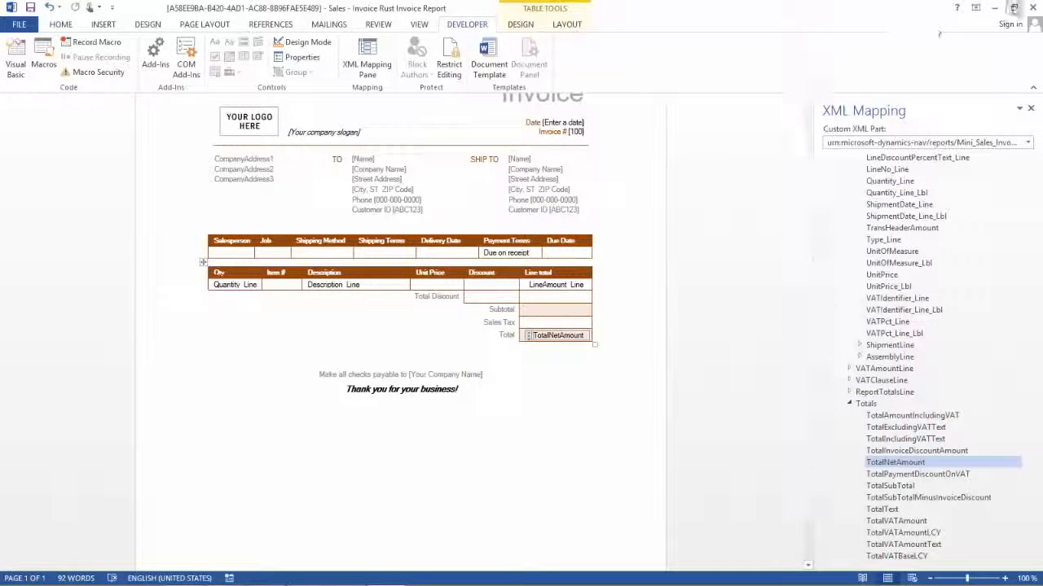
Close the Word layout with its changes saved and import them into the custom report layout in Dynamics NAV
click(1030, 6)
click(465, 324)
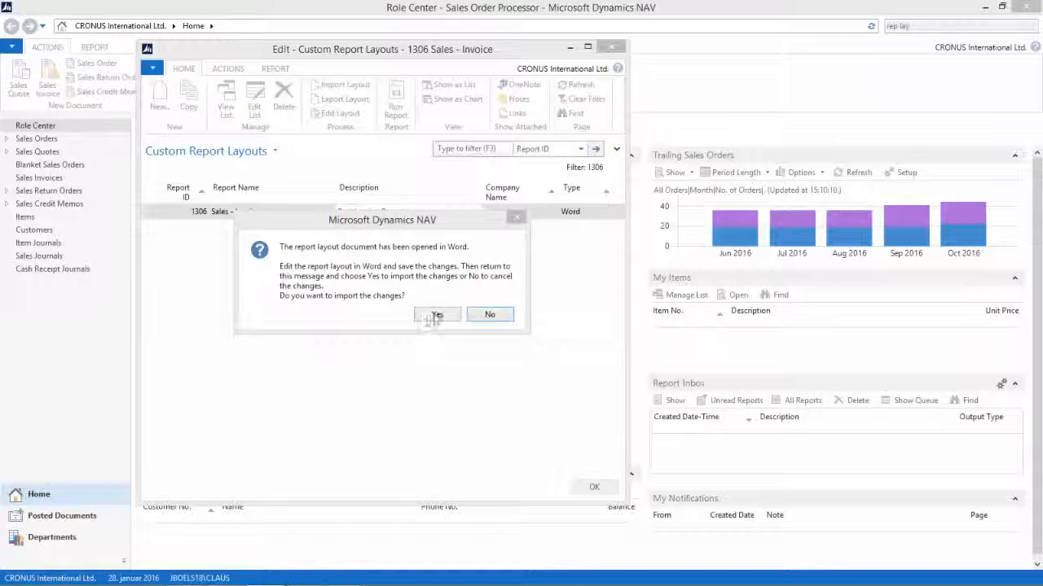
click(429, 319)
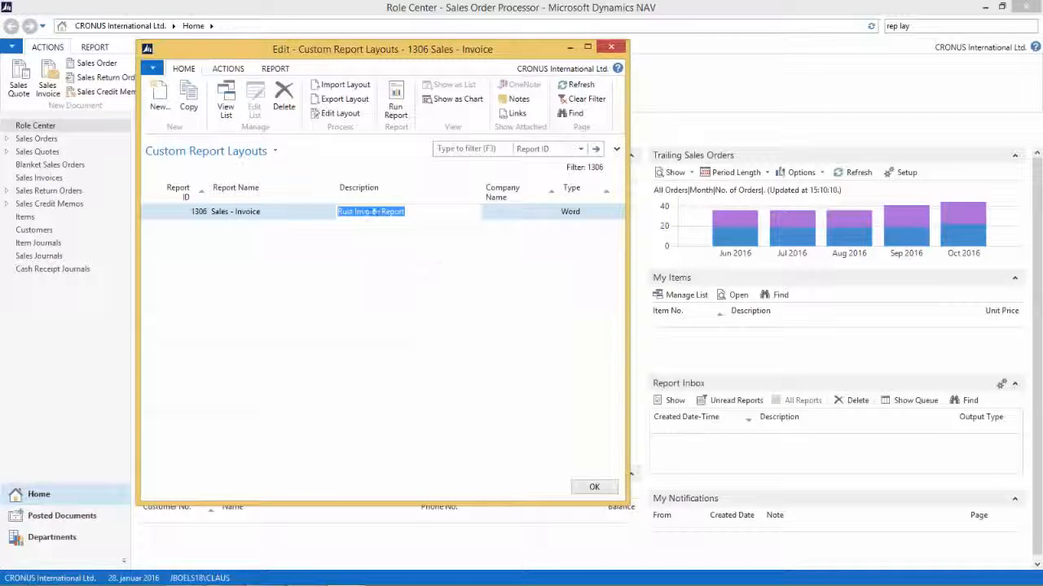
Run the Sales - Invoice report with the custom layout, output it as PDF and open the resulting file
click(396, 101)
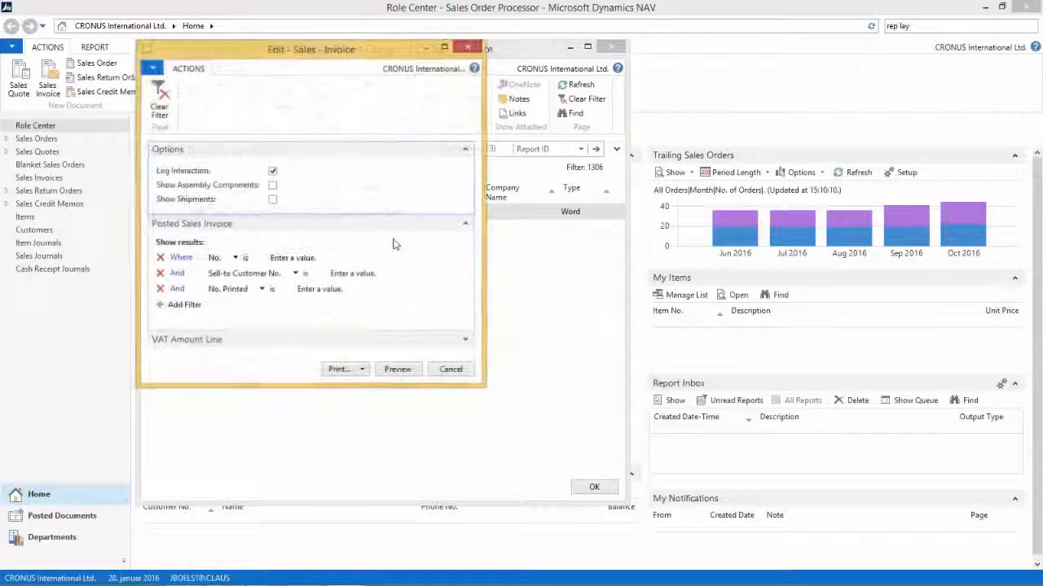
click(364, 369)
click(350, 400)
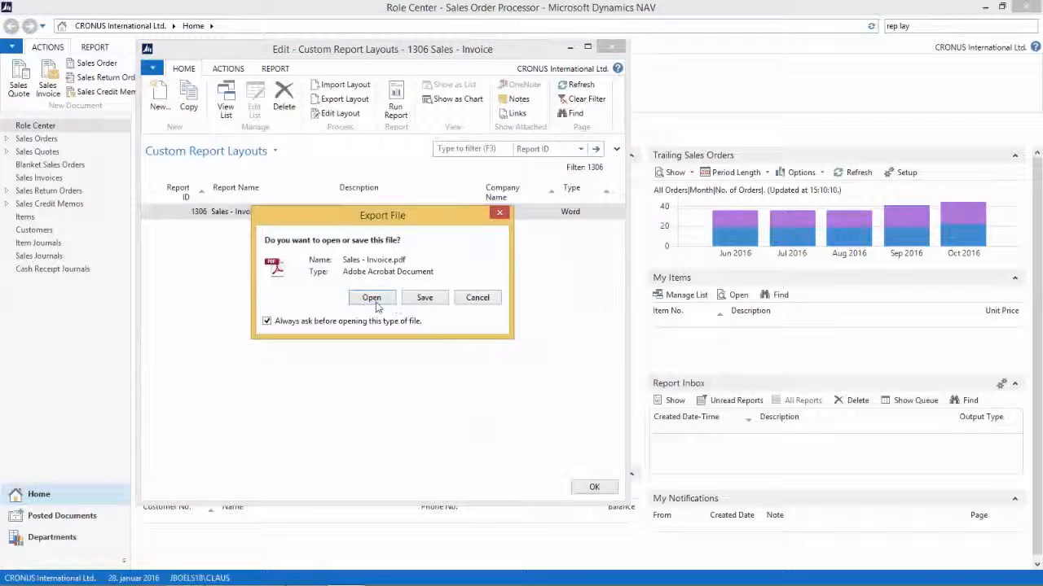
click(371, 299)
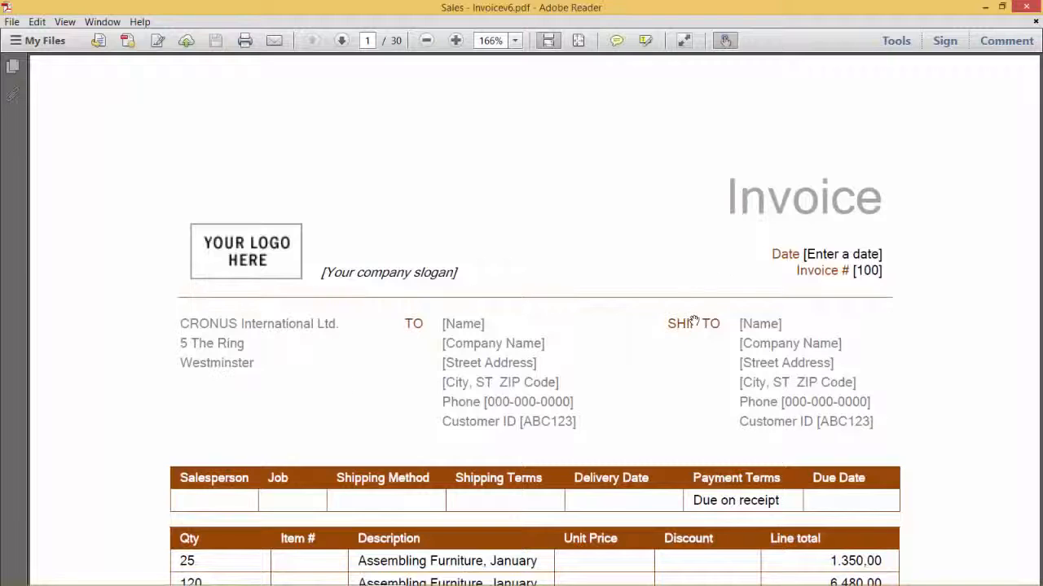
Check the company address, invoice lines and total on the first page of the PDF, then close it
scroll(869, 370, down, 3)
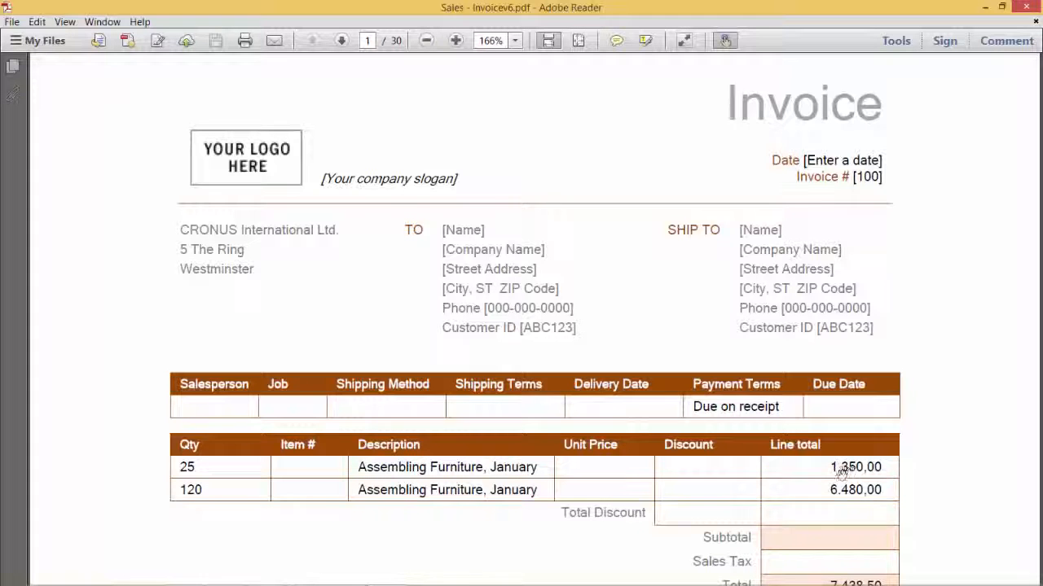
scroll(847, 467, down, 3)
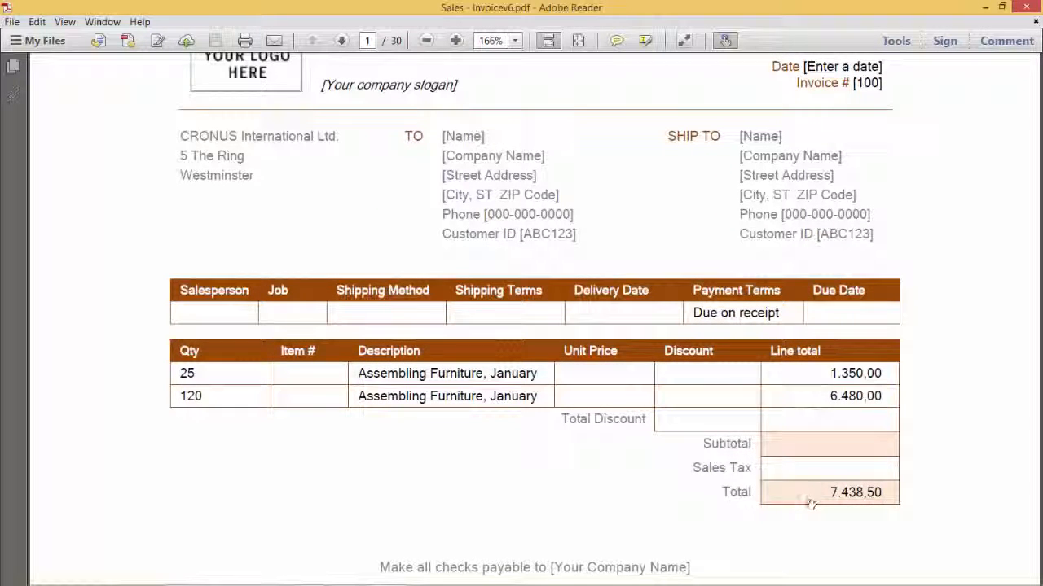
scroll(806, 496, up, 6)
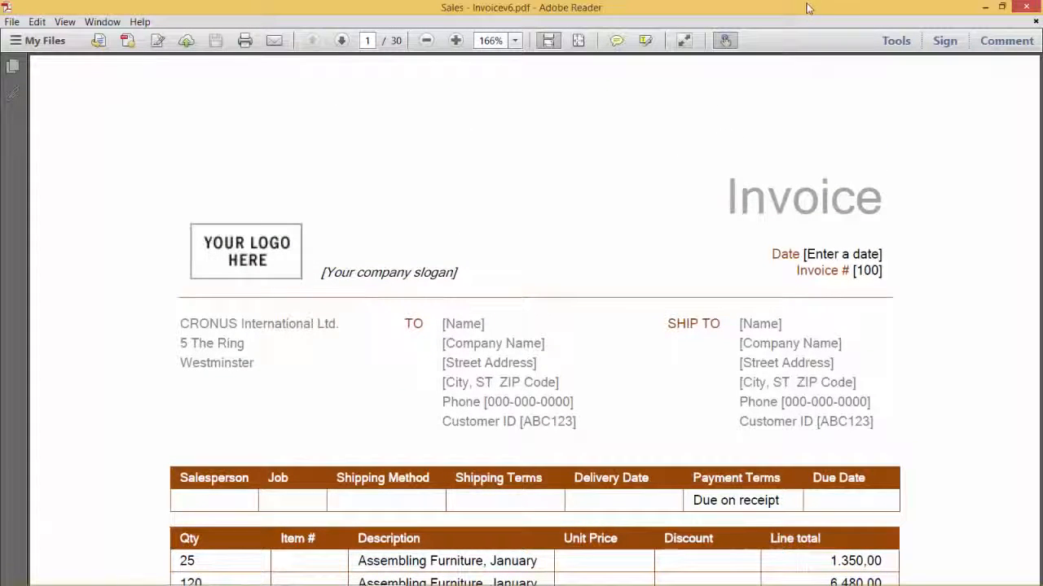
click(1034, 8)
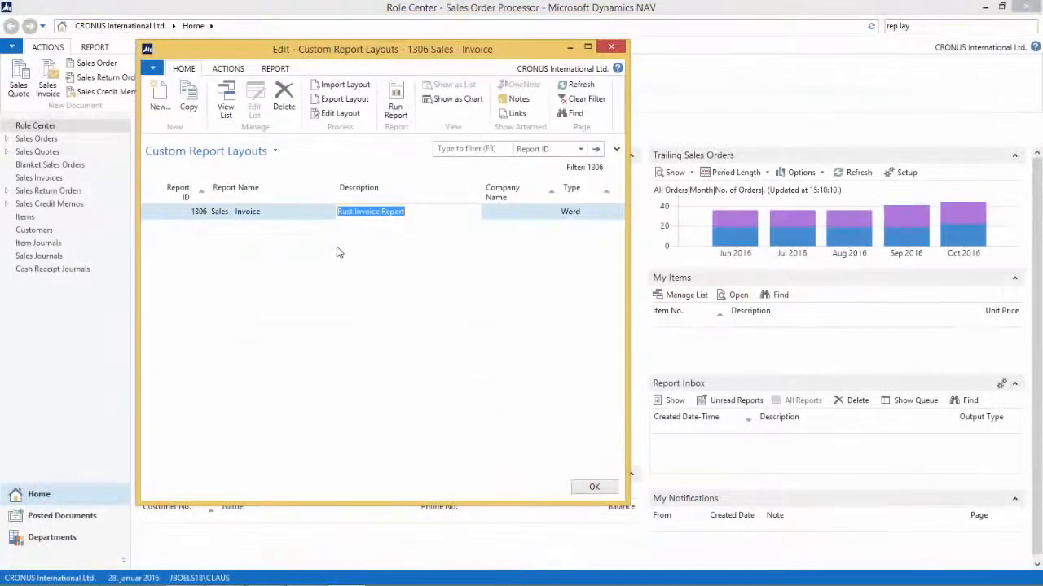
Import the Word document Rust Template Completed from the desktop into the Rust Invoice Report custom layout
click(358, 85)
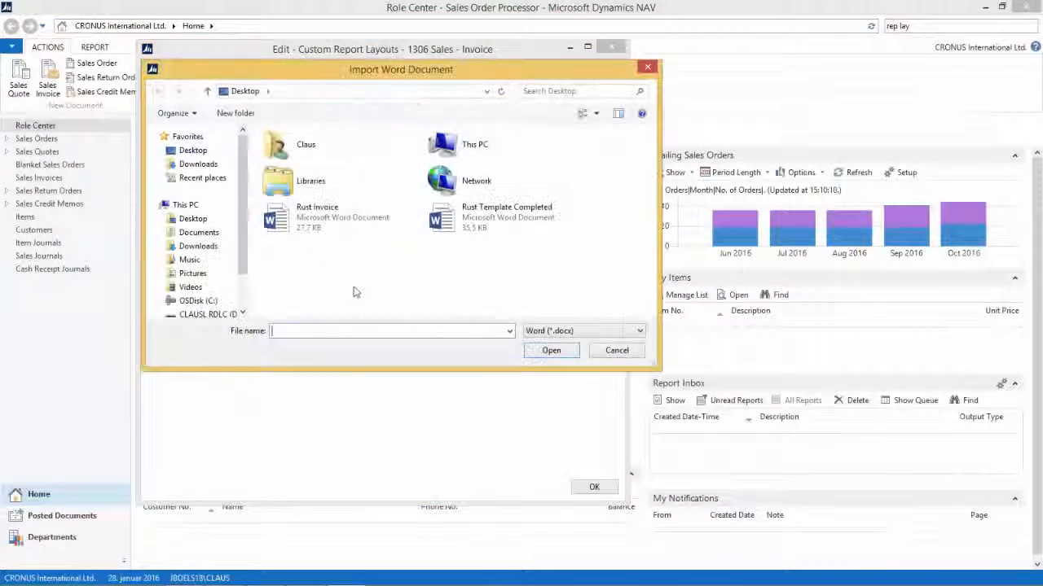
click(512, 220)
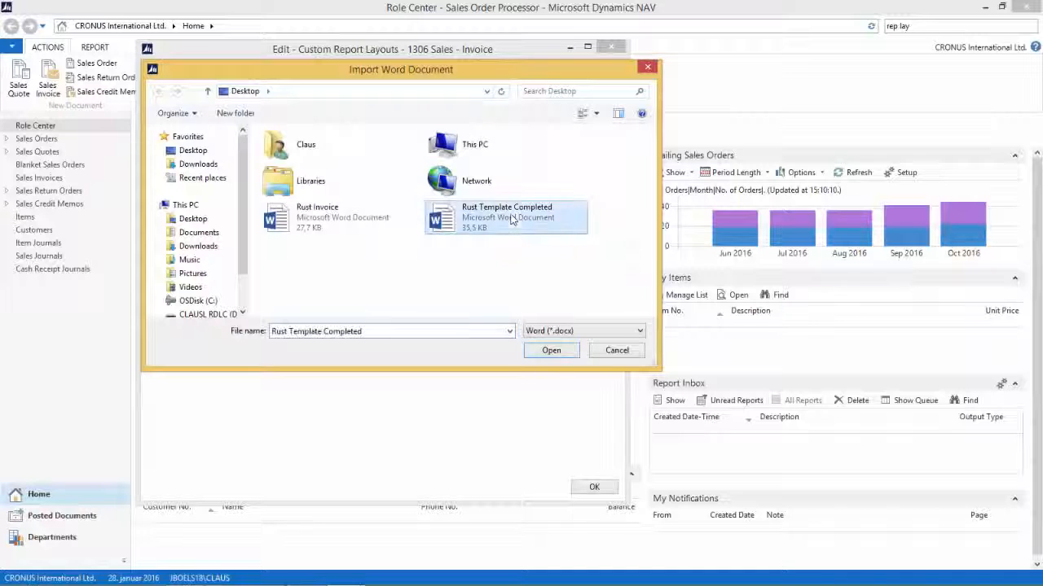
click(551, 351)
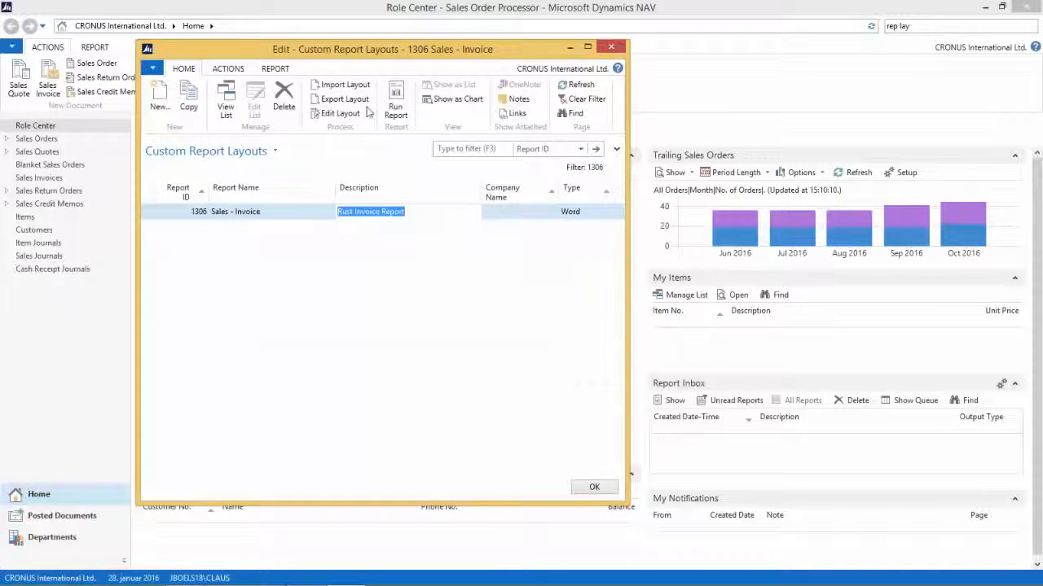
Run the Sales - Invoice report with the completed template, output it as PDF and open the file
click(396, 104)
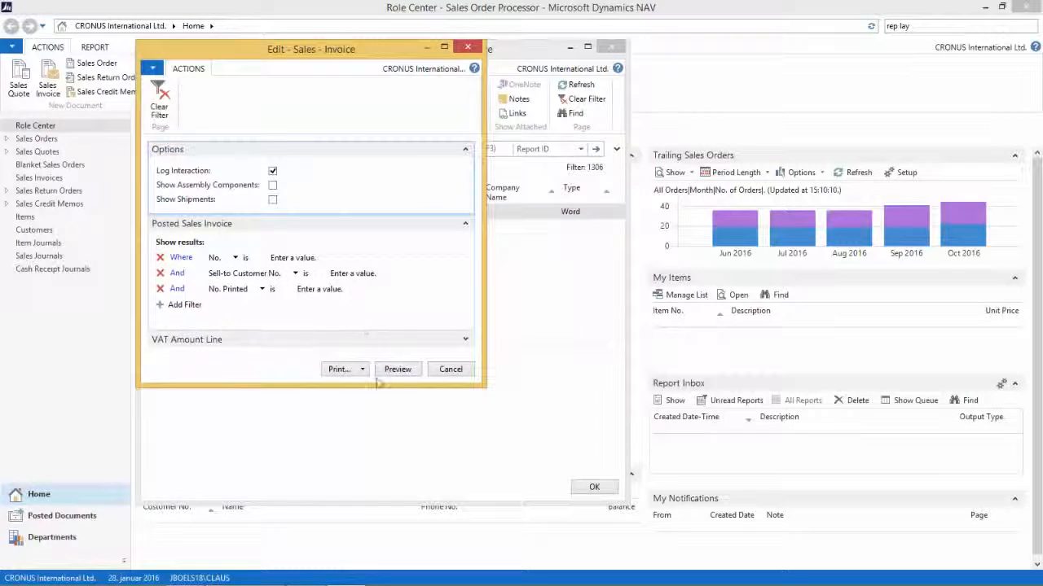
click(342, 369)
click(351, 399)
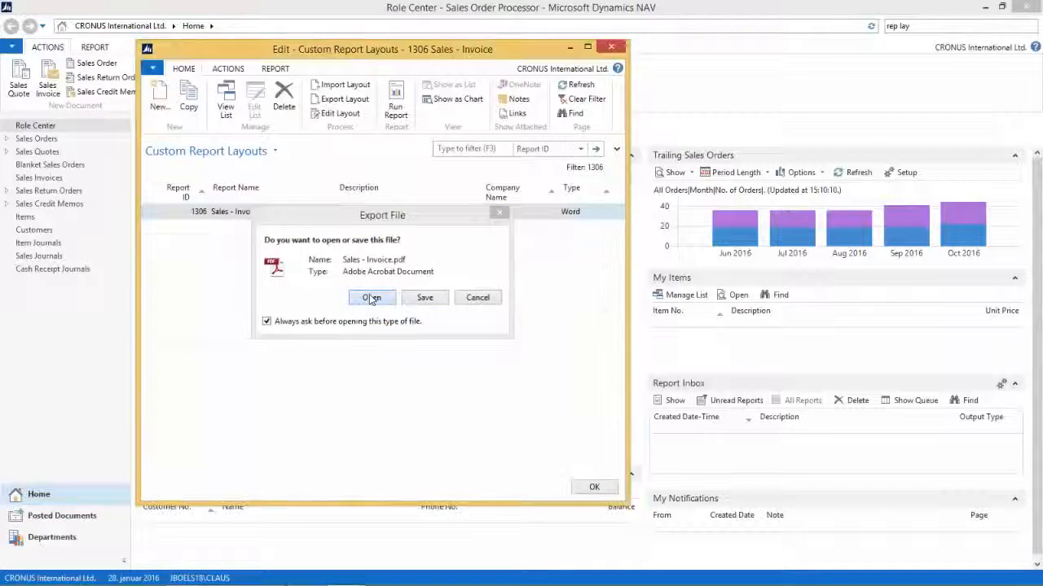
click(371, 298)
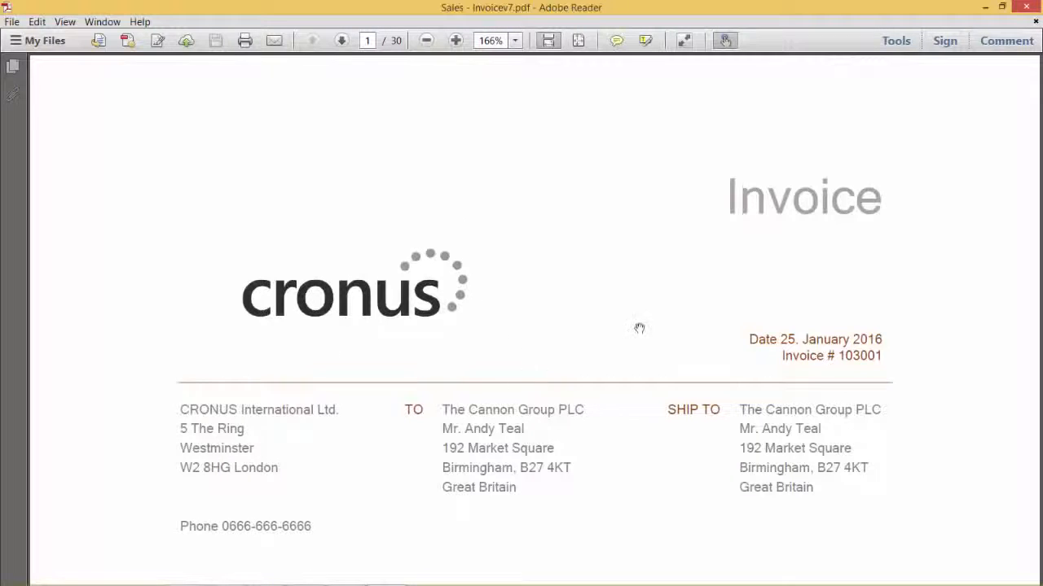
Review the logo, addresses, shipping details, invoice lines and totals on the first page of the completed invoice PDF
scroll(658, 386, down, 2)
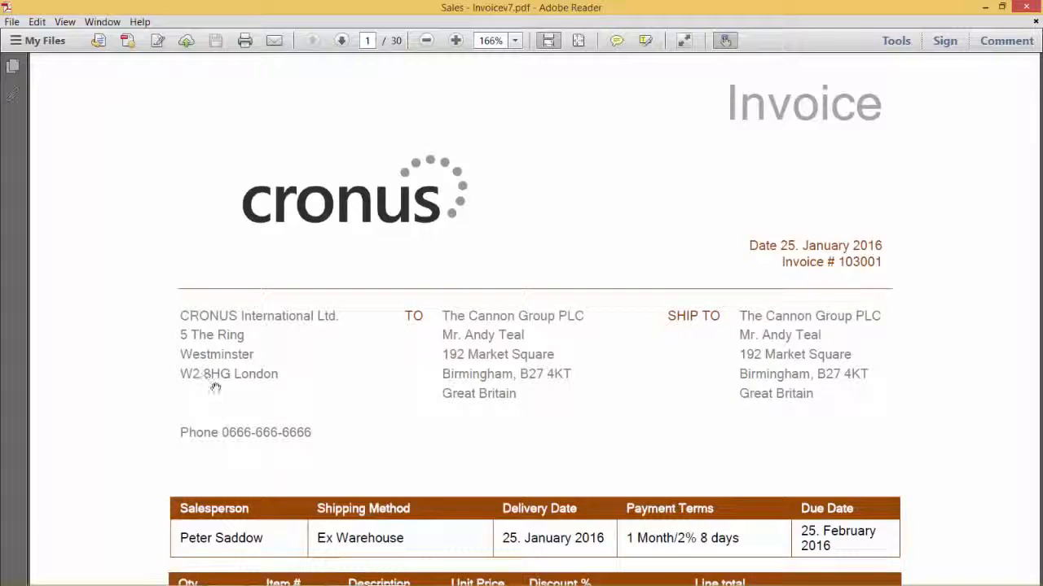
scroll(279, 465, down, 6)
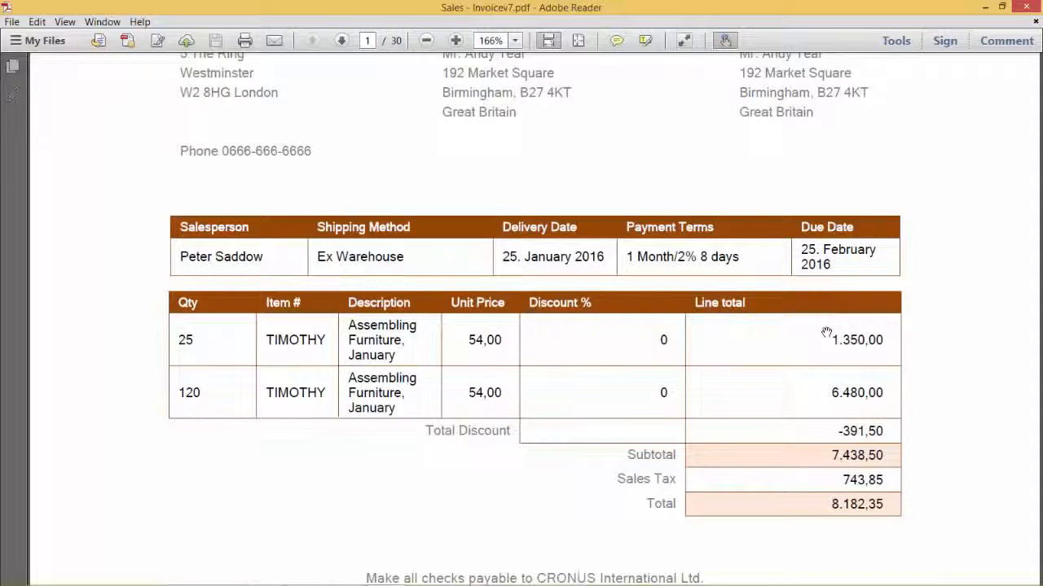
scroll(624, 505, down, 4)
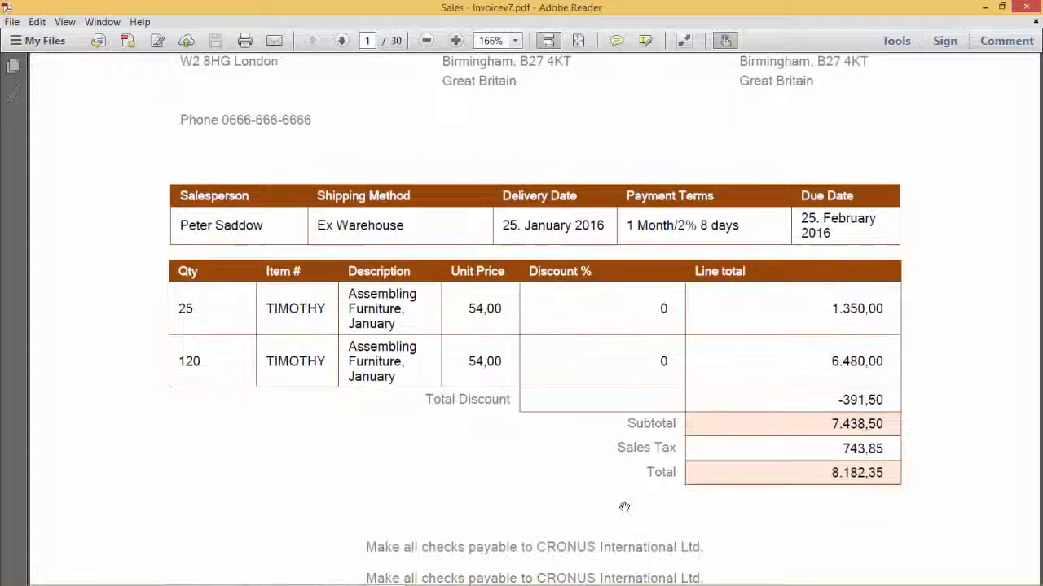
scroll(622, 498, up, 3)
scroll(623, 498, up, 5)
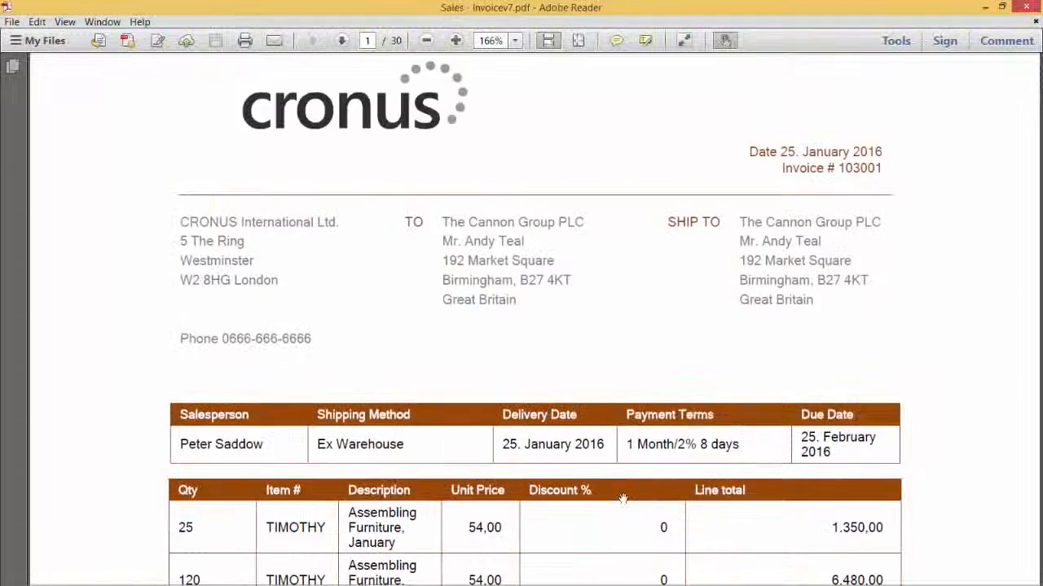